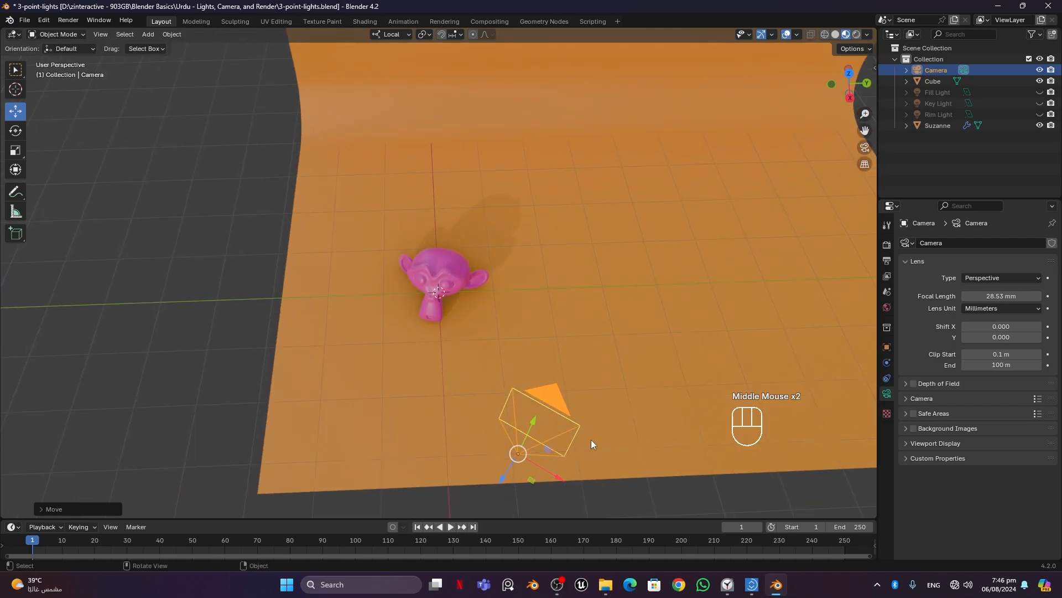
Move the camera freely to several positions around the monkey head, ending beyond the backdrop's edge
{"action": "left_click_drag", "start_coordinate": [311, 367], "coordinate": [679, 357]}
{"action": "middle_click_drag", "start_coordinate": [679, 357], "coordinate": [662, 306]}
{"action": "left_click_drag", "start_coordinate": [533, 287], "coordinate": [267, 187]}
{"action": "middle_click_drag", "start_coordinate": [267, 187], "coordinate": [454, 286]}
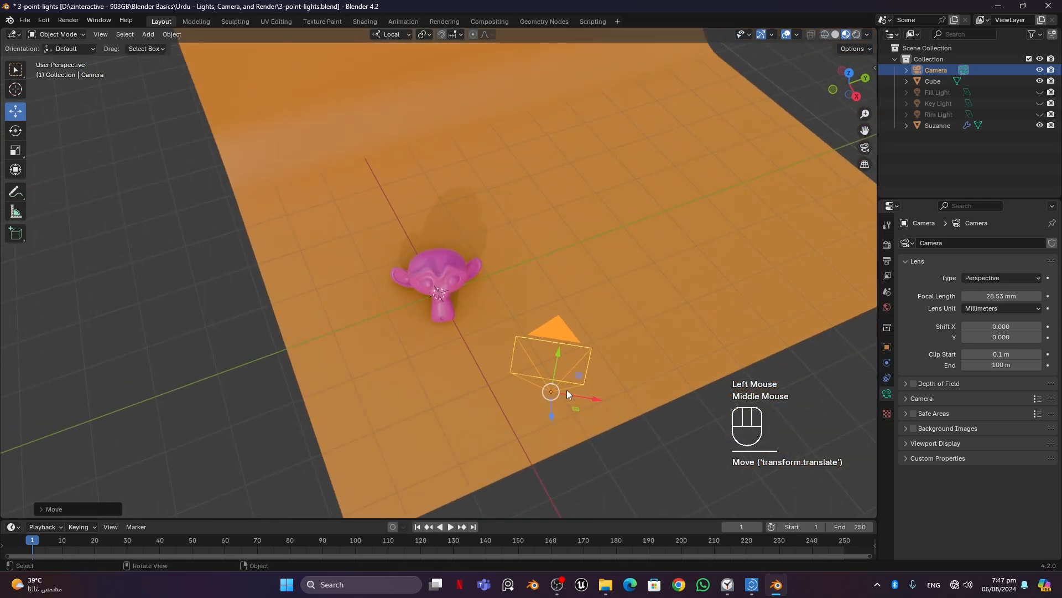
{"action": "left_click_drag", "start_coordinate": [549, 393], "coordinate": [100, 299]}
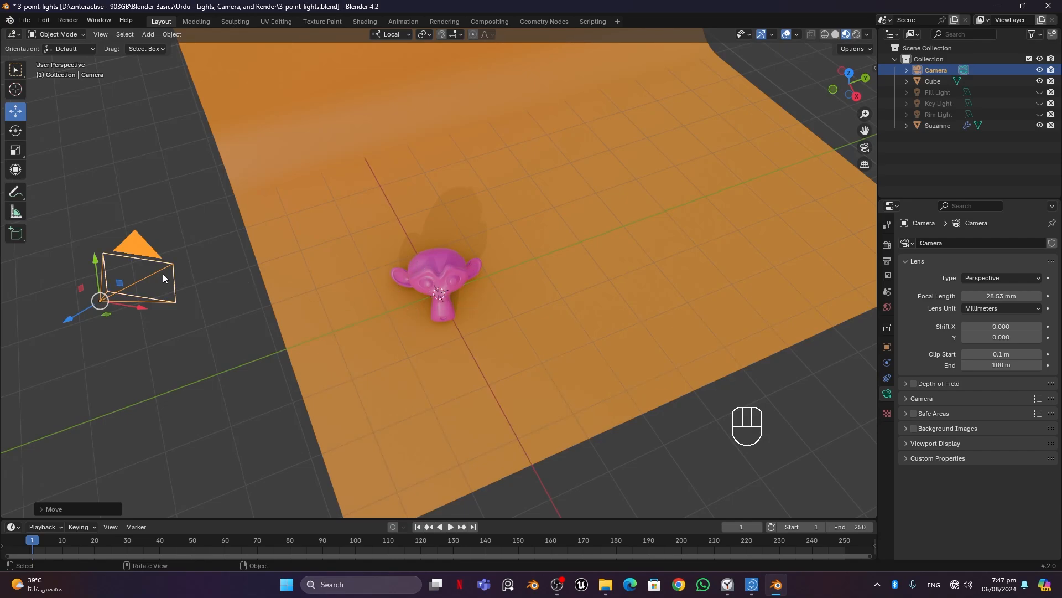
Undo the last five camera moves
{"action": "key", "text": "ctrl"}
{"action": "key", "text": "ctrl+z"}
{"action": "key", "text": "ctrl+z"}
{"action": "key", "text": "ctrl+z"}
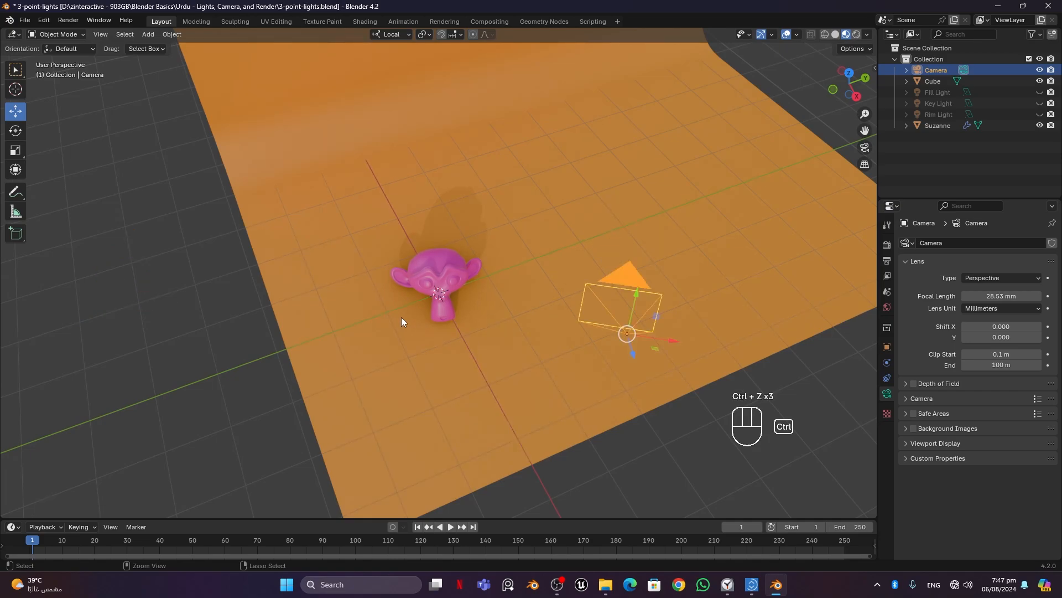
{"action": "key", "text": "ctrl+z"}
{"action": "key", "text": "ctrl+z"}
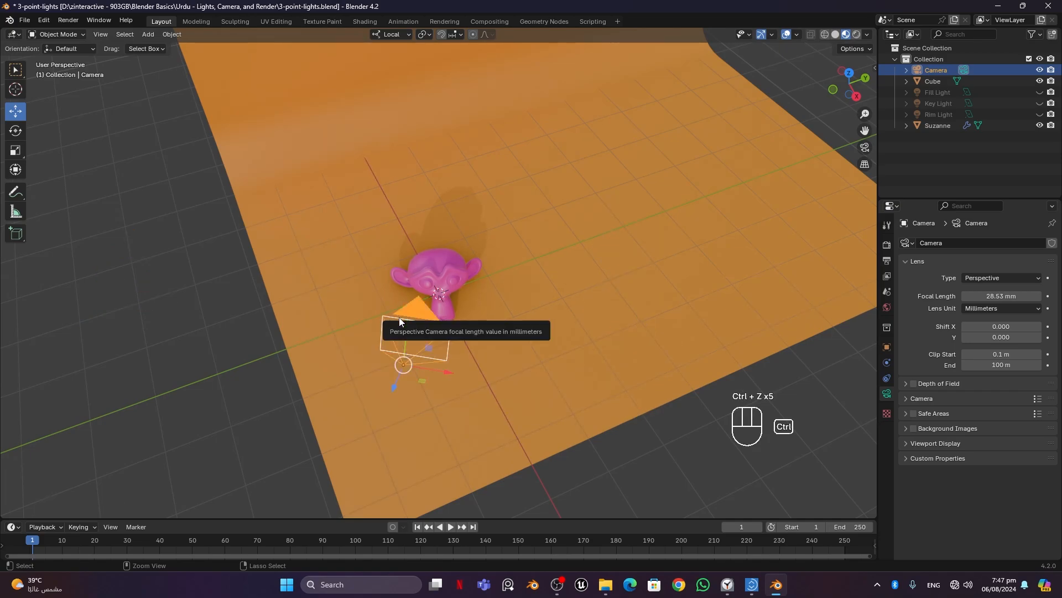
Try moving the camera across to the opposite side of the monkey head, and undo the move
{"action": "middle_click_drag", "start_coordinate": [582, 353], "coordinate": [525, 337]}
{"action": "left_click", "coordinate": [352, 303]}
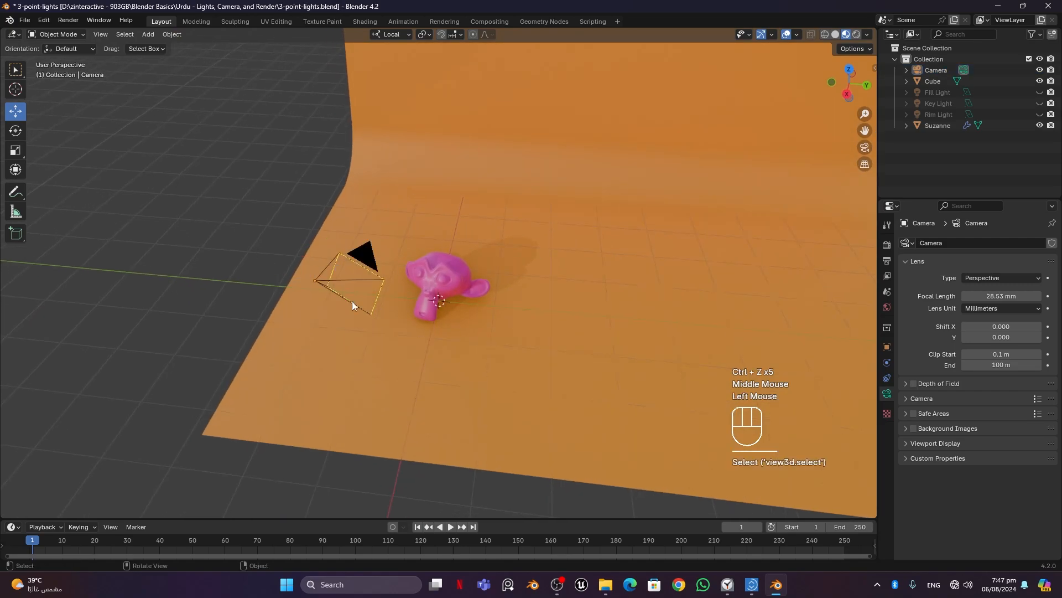
{"action": "middle_click_drag", "start_coordinate": [352, 305], "coordinate": [409, 322]}
{"action": "scroll", "coordinate": [412, 322], "scroll_direction": "up", "scroll_amount": 3}
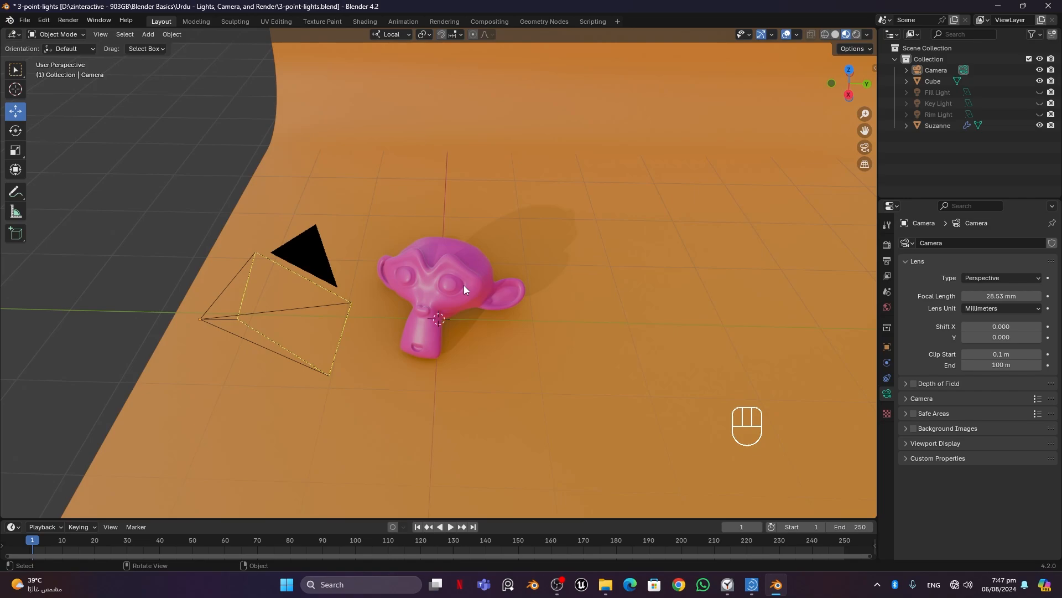
{"action": "left_click", "coordinate": [274, 309]}
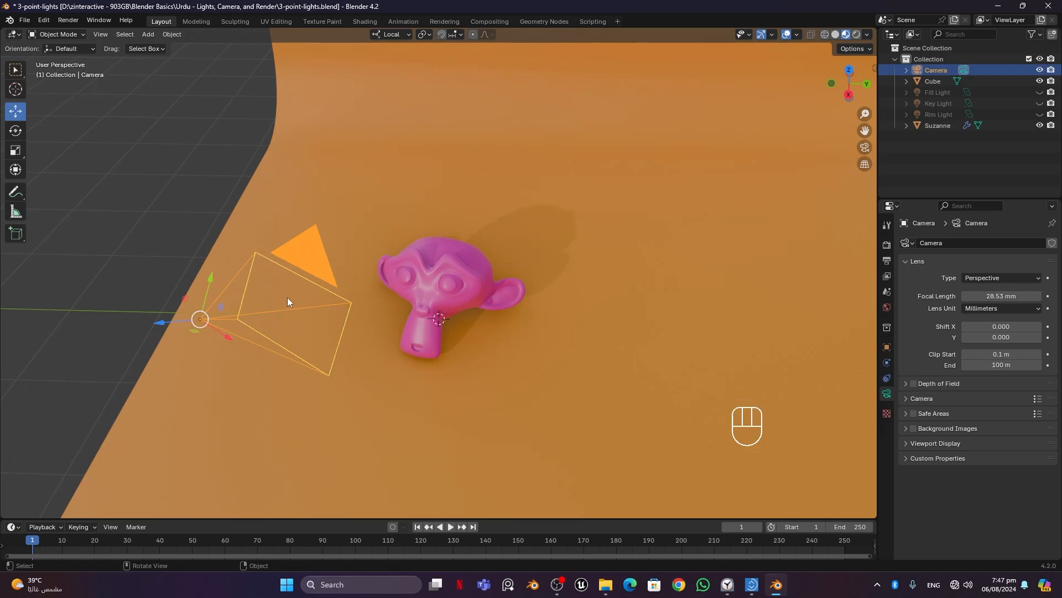
{"action": "scroll", "coordinate": [443, 297], "scroll_direction": "down", "scroll_amount": 2}
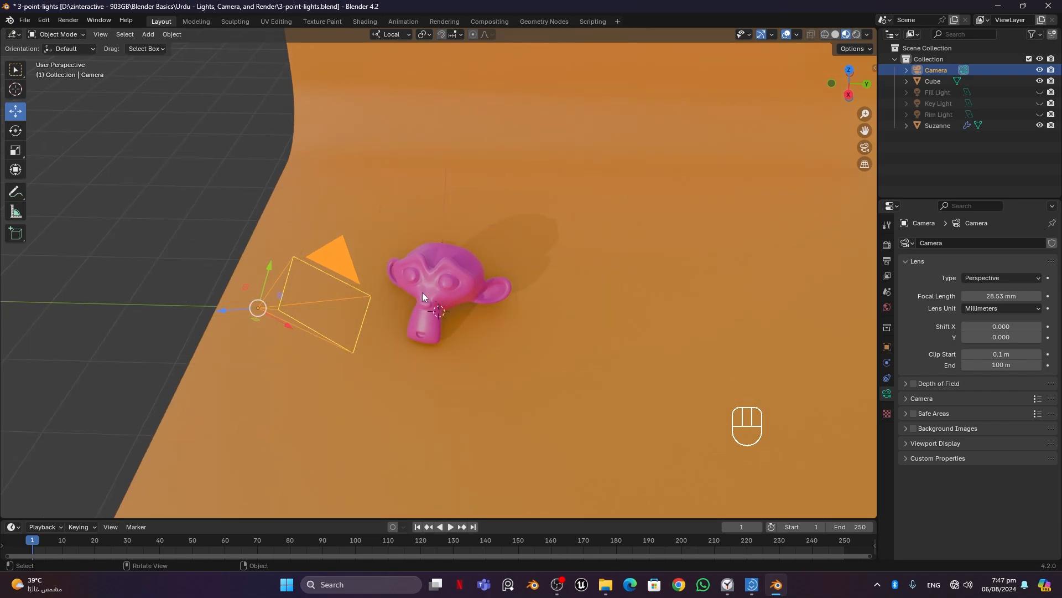
{"action": "left_click_drag", "start_coordinate": [261, 307], "coordinate": [659, 360]}
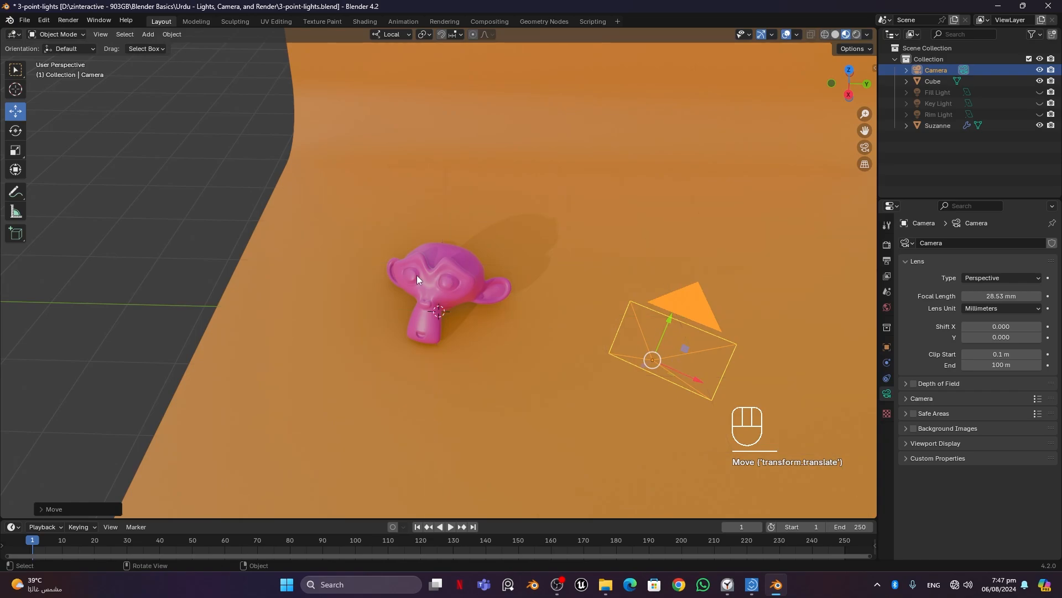
{"action": "left_click", "coordinate": [44, 20]}
{"action": "left_click", "coordinate": [51, 35]}
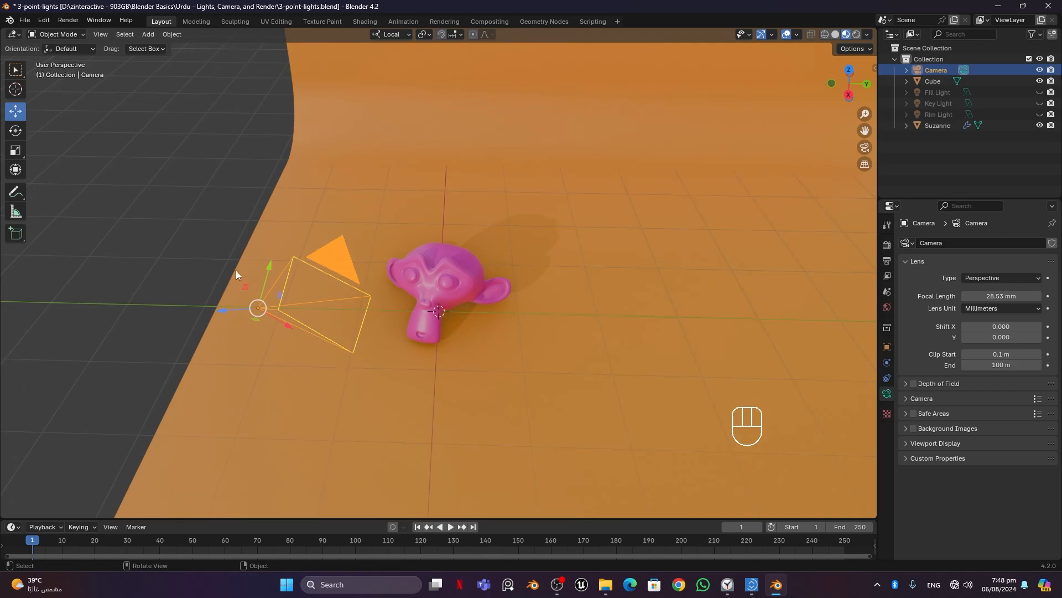
{"action": "left_click", "coordinate": [218, 223]}
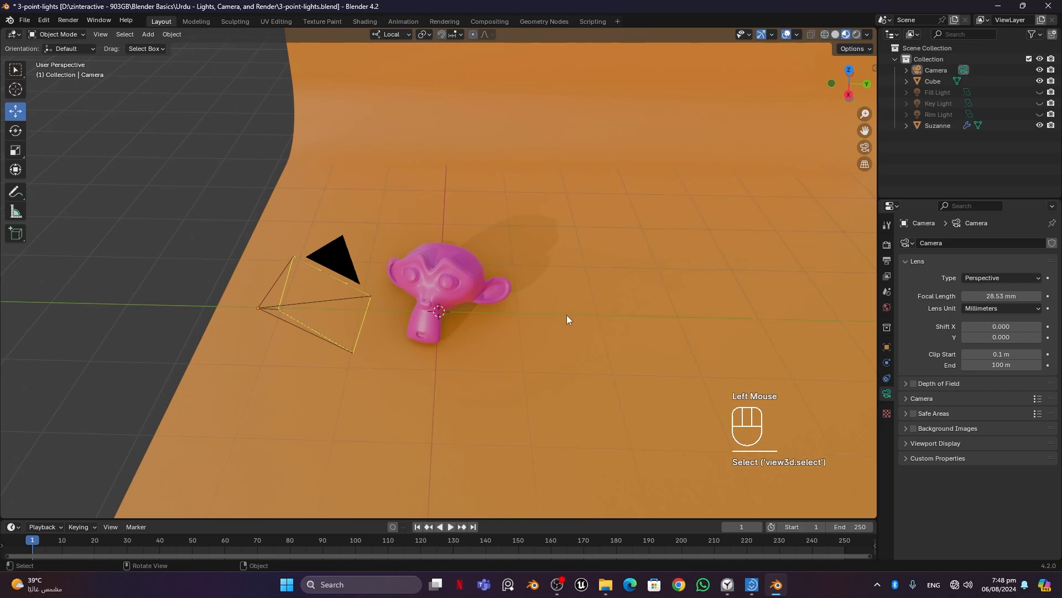
Examine from several angles how the camera is placed and aimed relative to the monkey head
{"action": "mouse_move", "coordinate": [567, 318]}
{"action": "middle_mouse_down"}
{"action": "mouse_move", "coordinate": [653, 311]}
{"action": "mouse_move", "coordinate": [562, 323]}
{"action": "middle_mouse_up"}
{"action": "scroll", "coordinate": [603, 308], "scroll_direction": "down", "scroll_amount": 1}
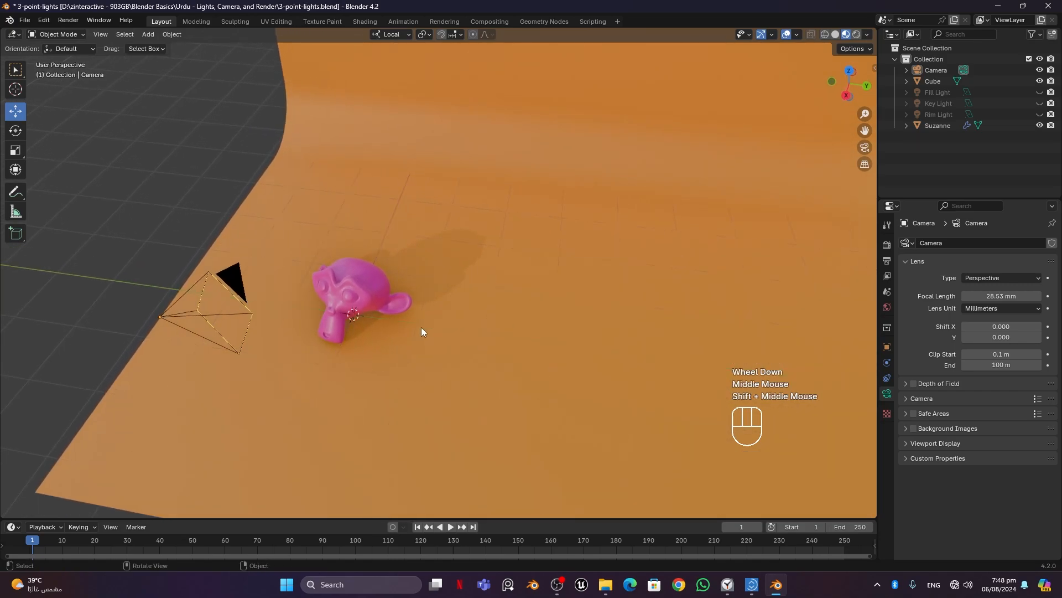
{"action": "scroll", "coordinate": [432, 329], "scroll_direction": "up", "scroll_amount": 1}
{"action": "middle_click_drag", "start_coordinate": [466, 333], "coordinate": [497, 317], "text": "shift"}
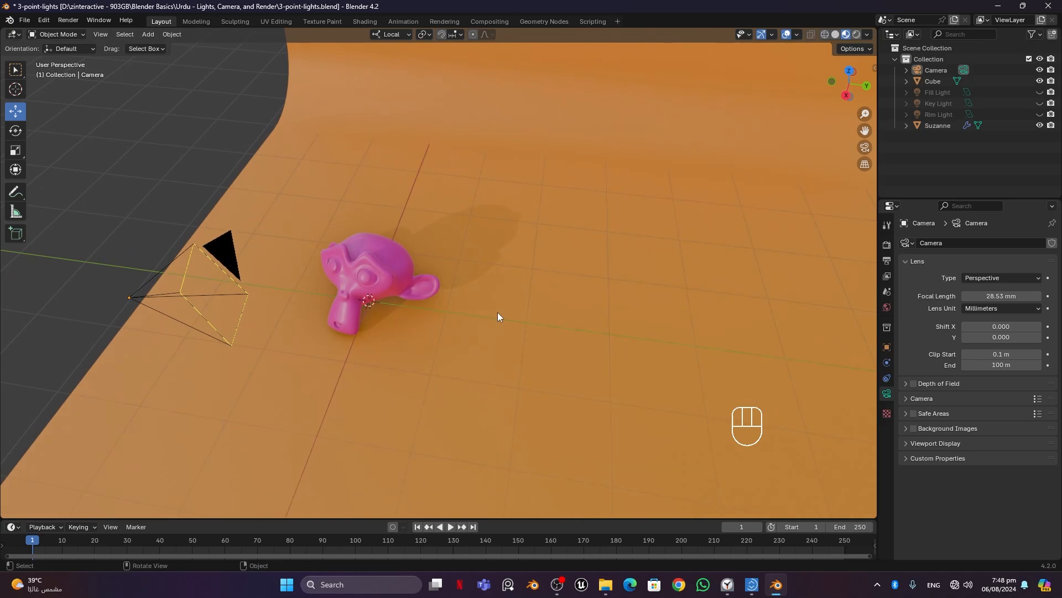
{"action": "middle_click_drag", "start_coordinate": [497, 312], "coordinate": [207, 270]}
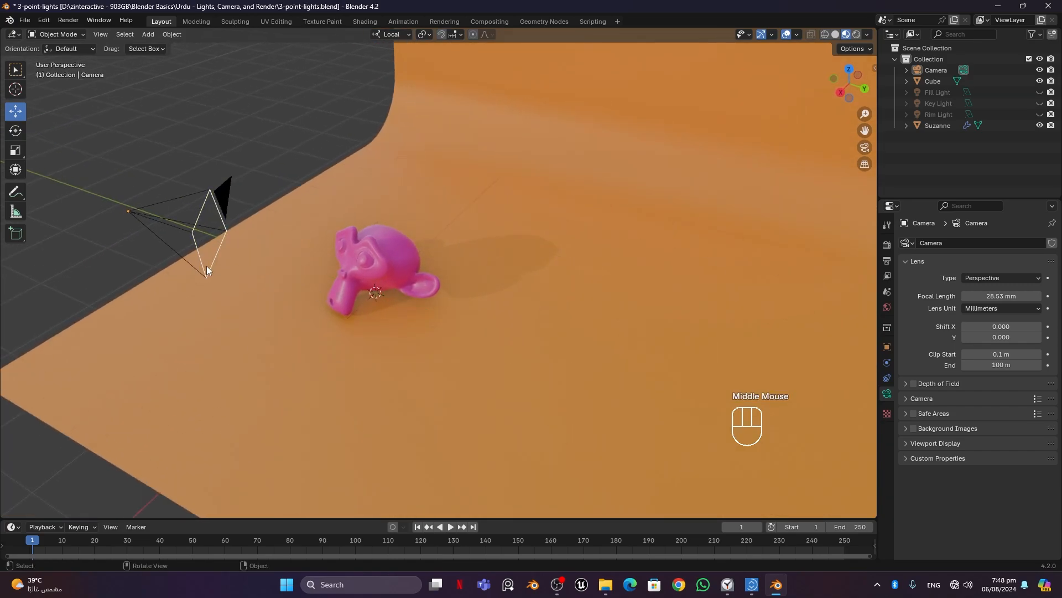
{"action": "left_click", "coordinate": [384, 254]}
{"action": "left_click", "coordinate": [301, 141]}
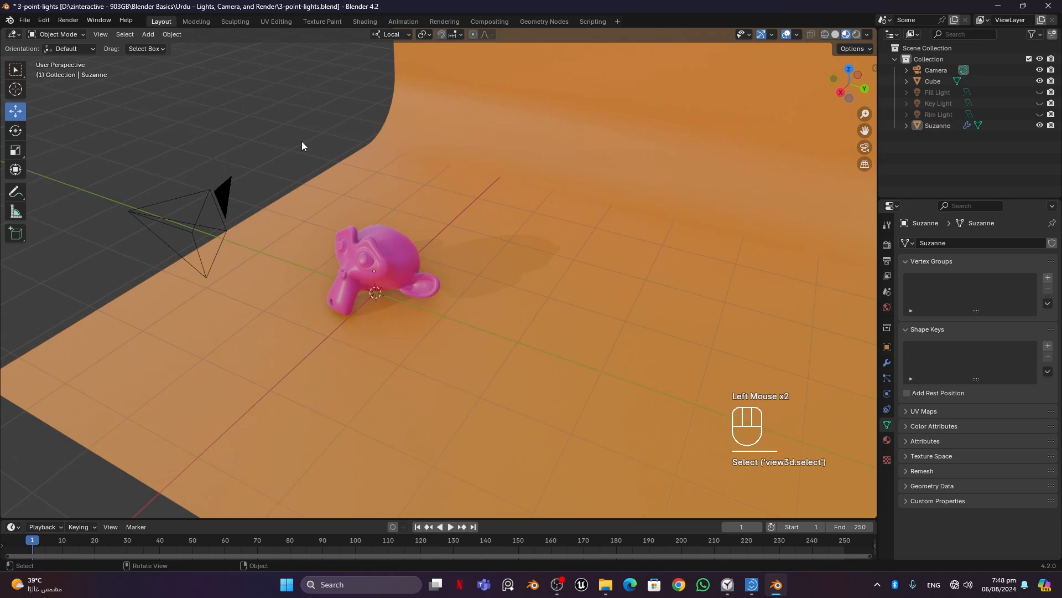
{"action": "middle_click_drag", "start_coordinate": [301, 141], "coordinate": [380, 268]}
{"action": "left_click", "coordinate": [382, 271]}
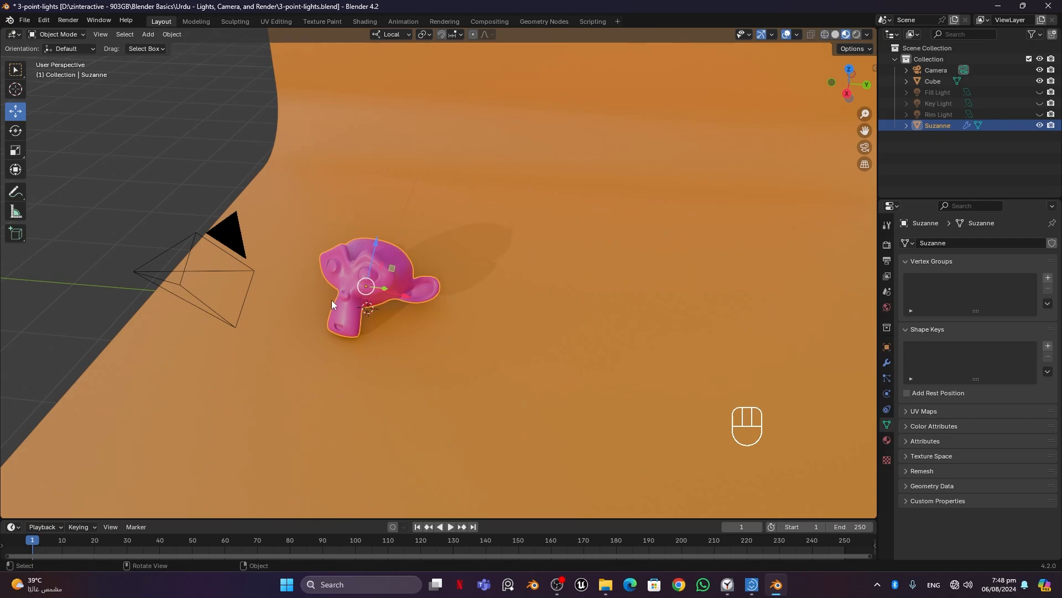
{"action": "left_click", "coordinate": [180, 194]}
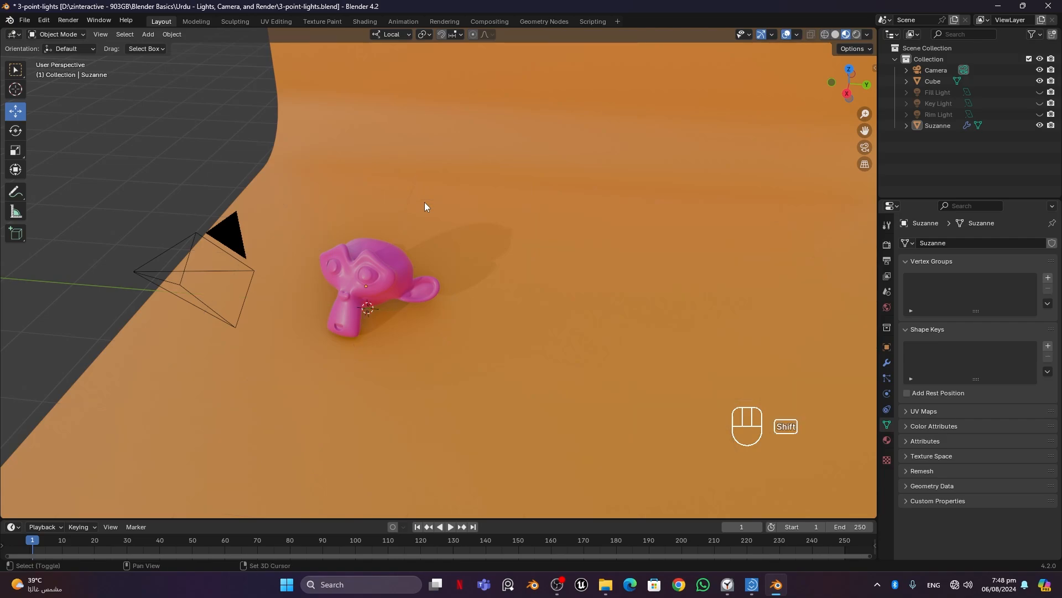
Add a Plain Axes empty at the 3D cursor under the monkey head
{"action": "key", "text": "shift+a"}
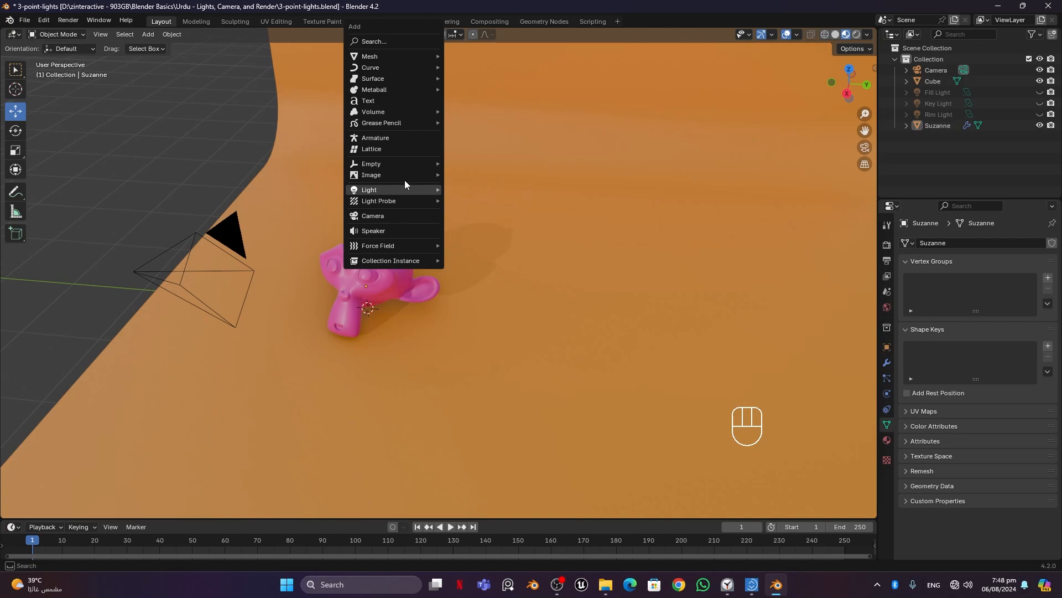
{"action": "mouse_move", "coordinate": [377, 166]}
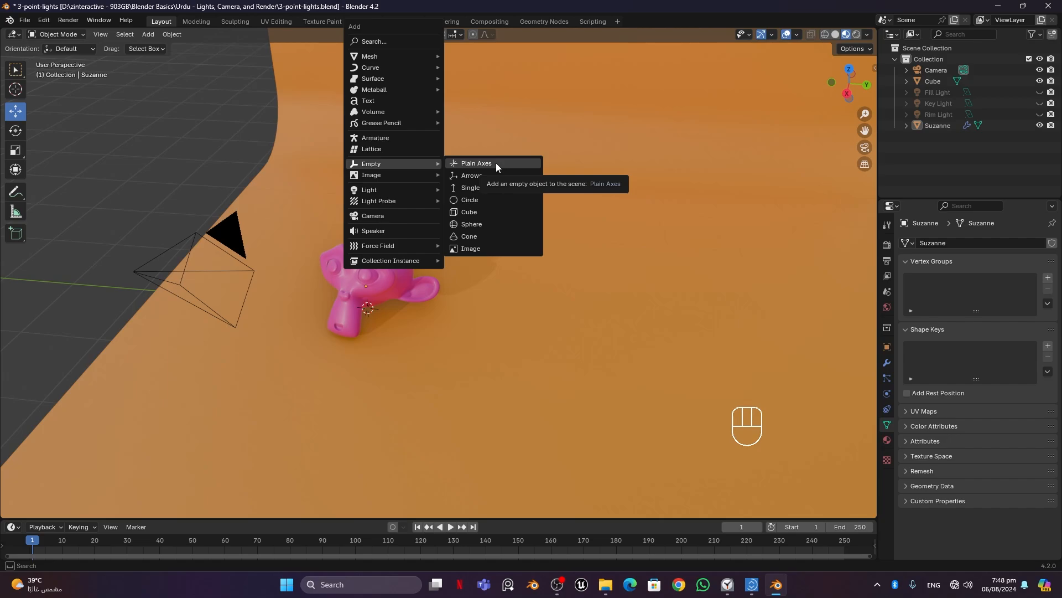
{"action": "left_click", "coordinate": [526, 167]}
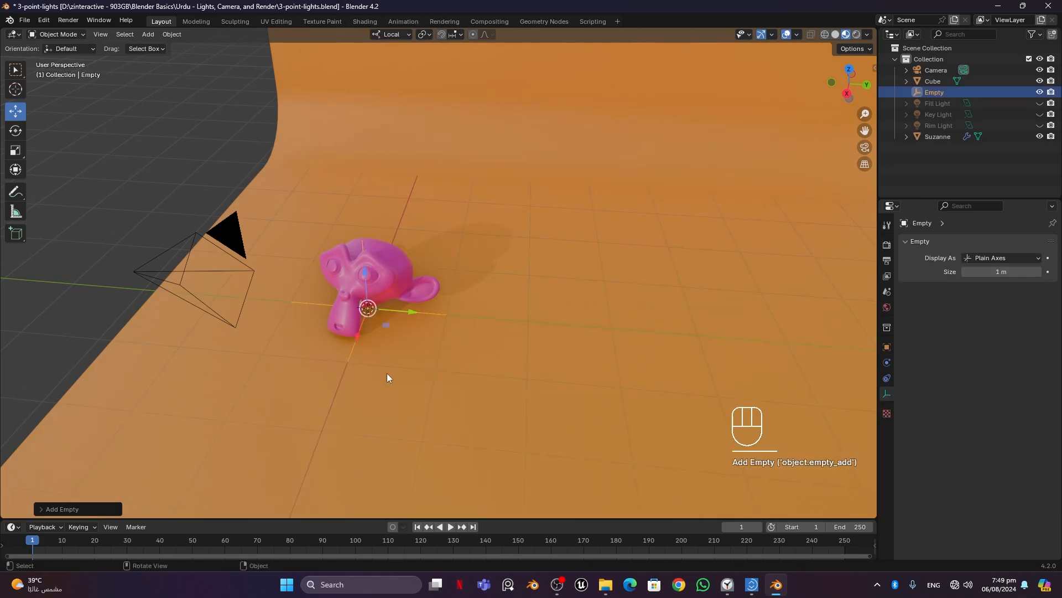
Try raising the empty along its Z axis into the monkey head, and undo the move
{"action": "middle_click_drag", "start_coordinate": [387, 373], "coordinate": [376, 284]}
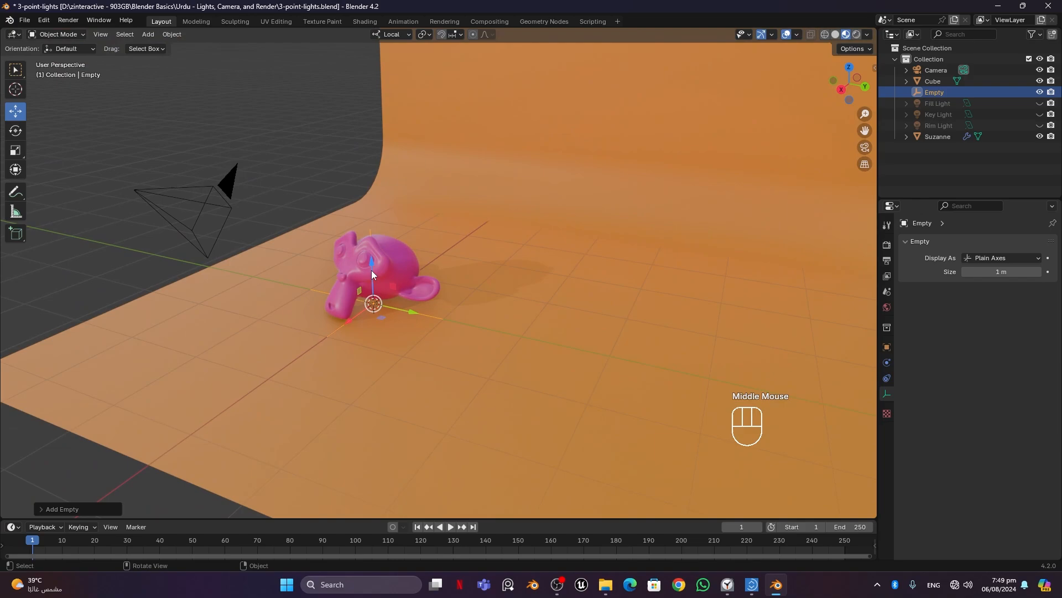
{"action": "left_click_drag", "start_coordinate": [371, 270], "coordinate": [377, 237]}
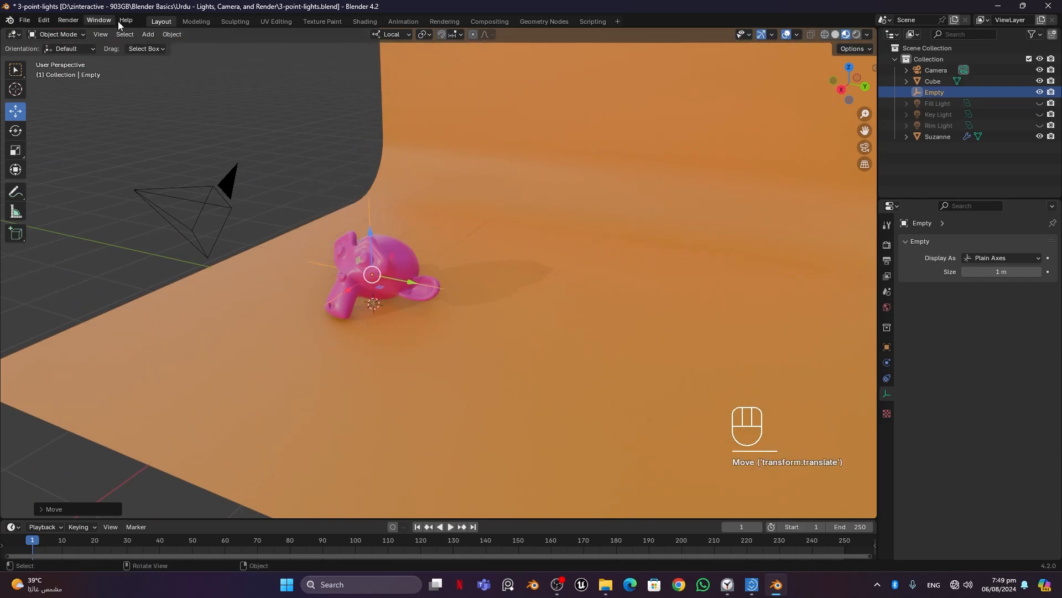
{"action": "left_click", "coordinate": [48, 22]}
{"action": "left_click", "coordinate": [59, 35]}
{"action": "middle_click_drag", "start_coordinate": [359, 252], "coordinate": [409, 283]}
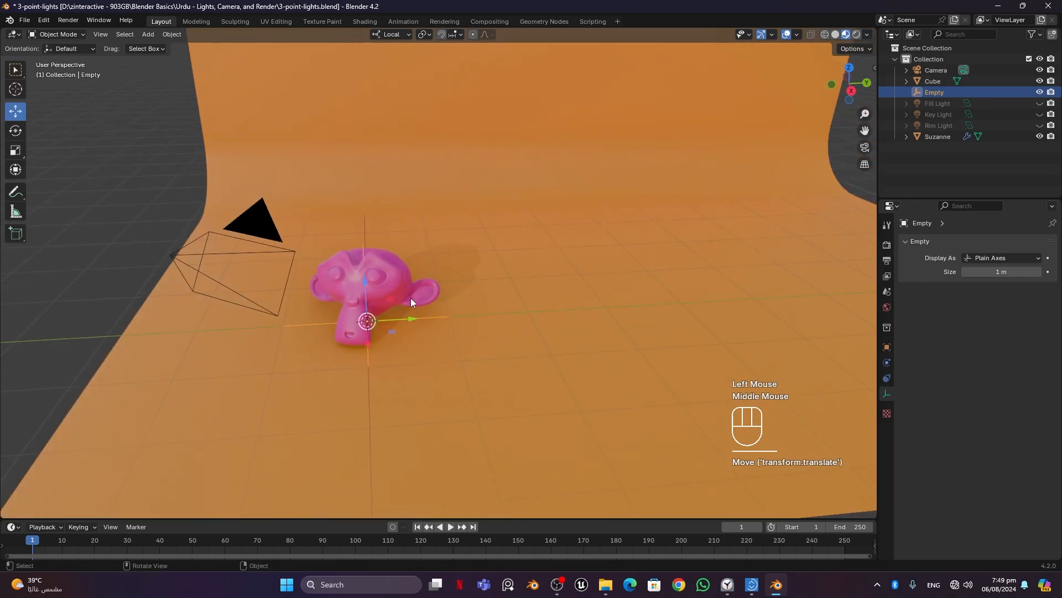
Add a Track To constraint to the camera with the Empty as its target
{"action": "scroll", "coordinate": [409, 298], "scroll_direction": "up", "scroll_amount": 1}
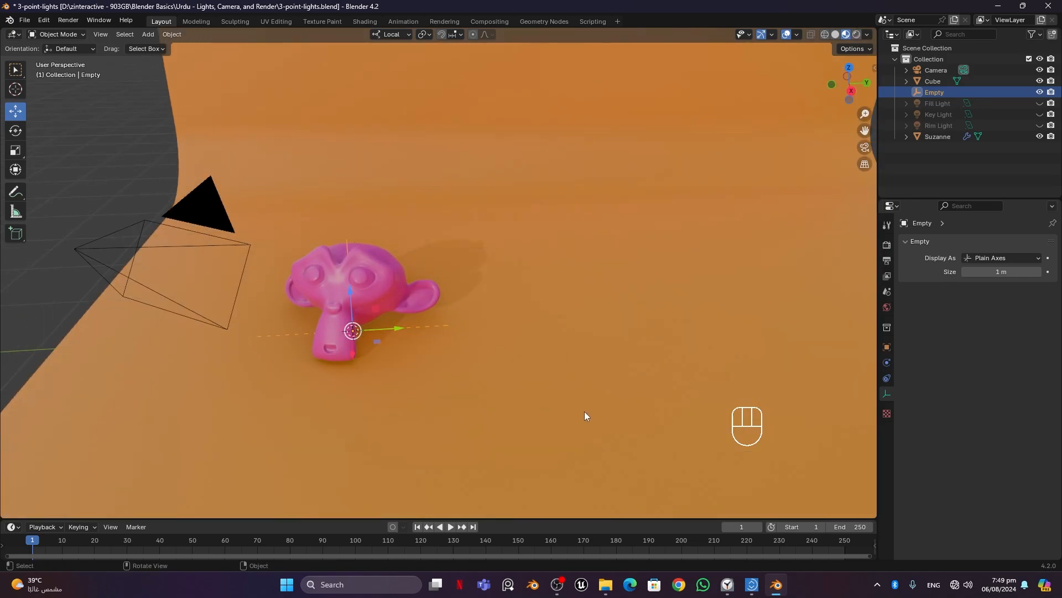
{"action": "left_click", "coordinate": [182, 250]}
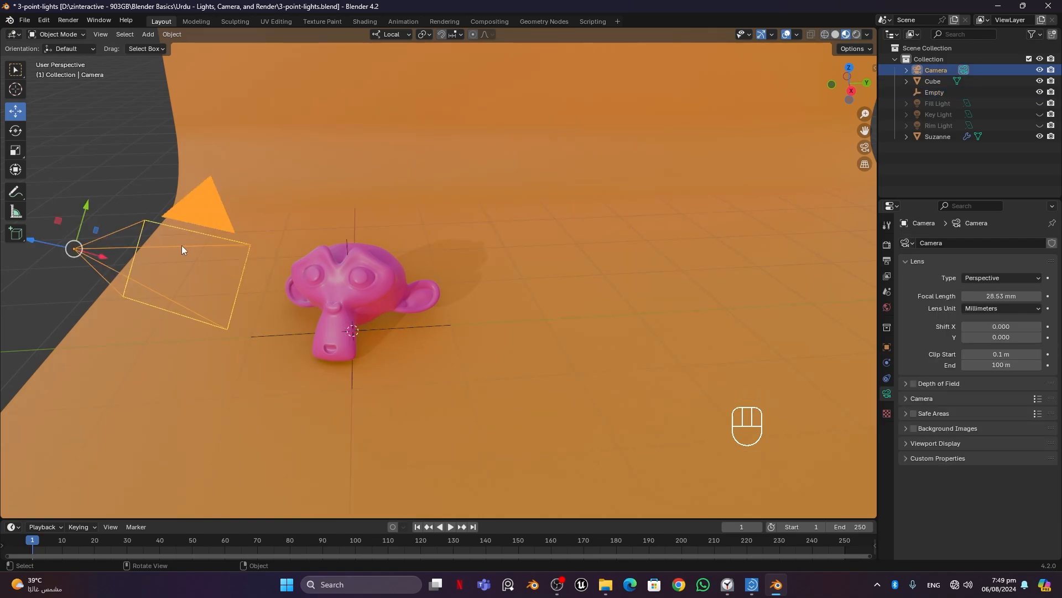
{"action": "left_click", "coordinate": [888, 378]}
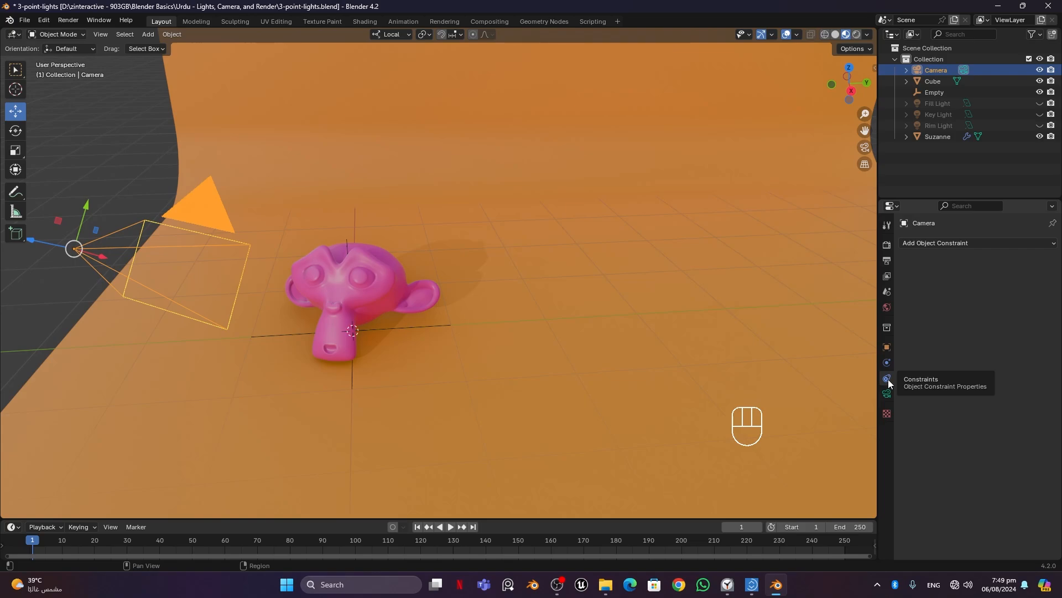
{"action": "left_click", "coordinate": [928, 244]}
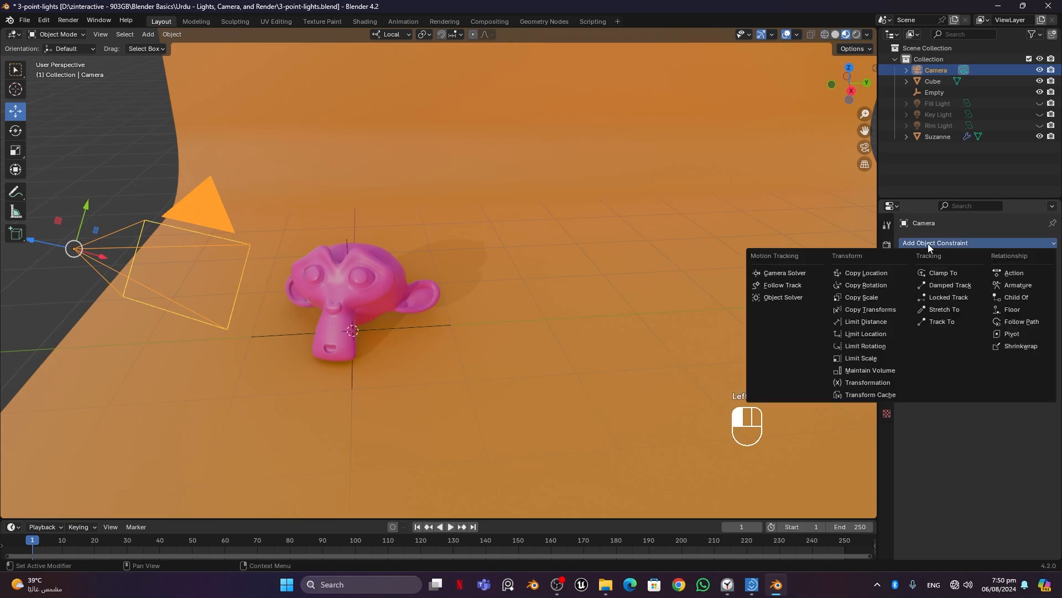
{"action": "left_click", "coordinate": [954, 323]}
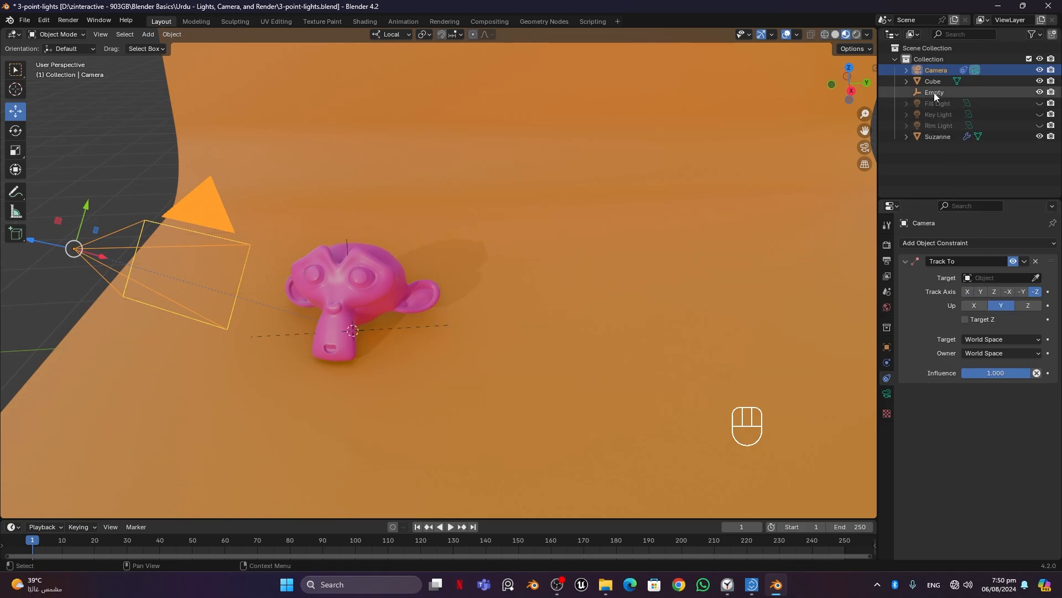
{"action": "left_click", "coordinate": [981, 278]}
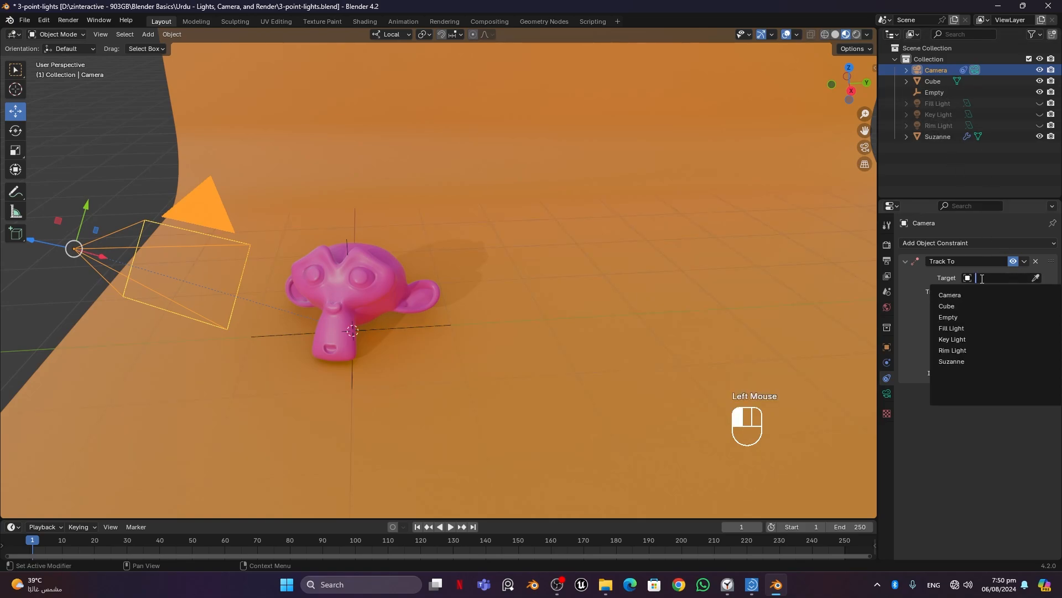
{"action": "left_click", "coordinate": [974, 316]}
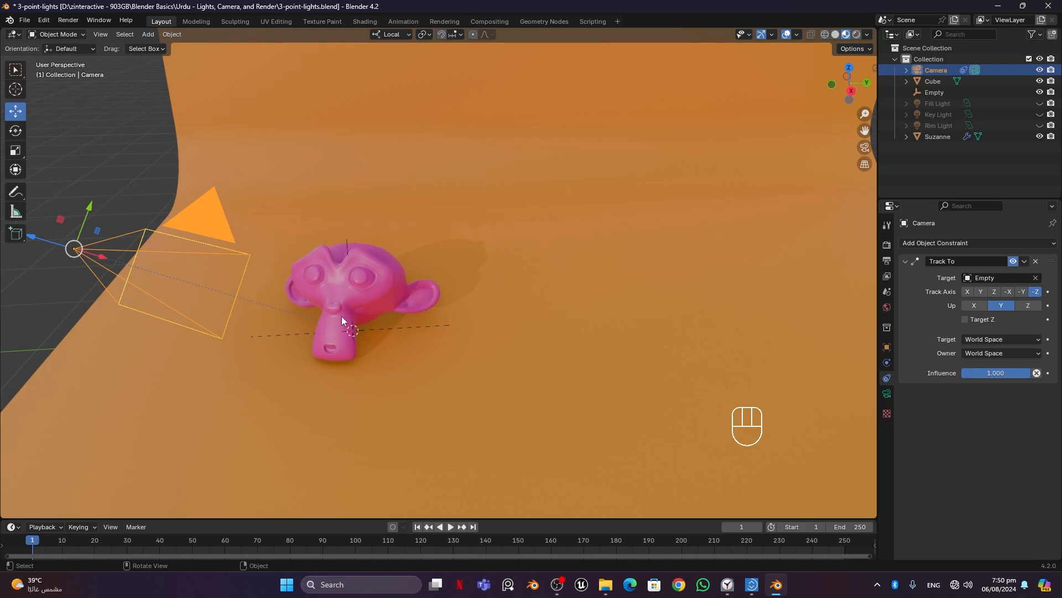
{"action": "mouse_move", "coordinate": [378, 317]}
{"action": "middle_mouse_down"}
{"action": "mouse_move", "coordinate": [394, 343]}
{"action": "mouse_move", "coordinate": [365, 316]}
{"action": "middle_mouse_up"}
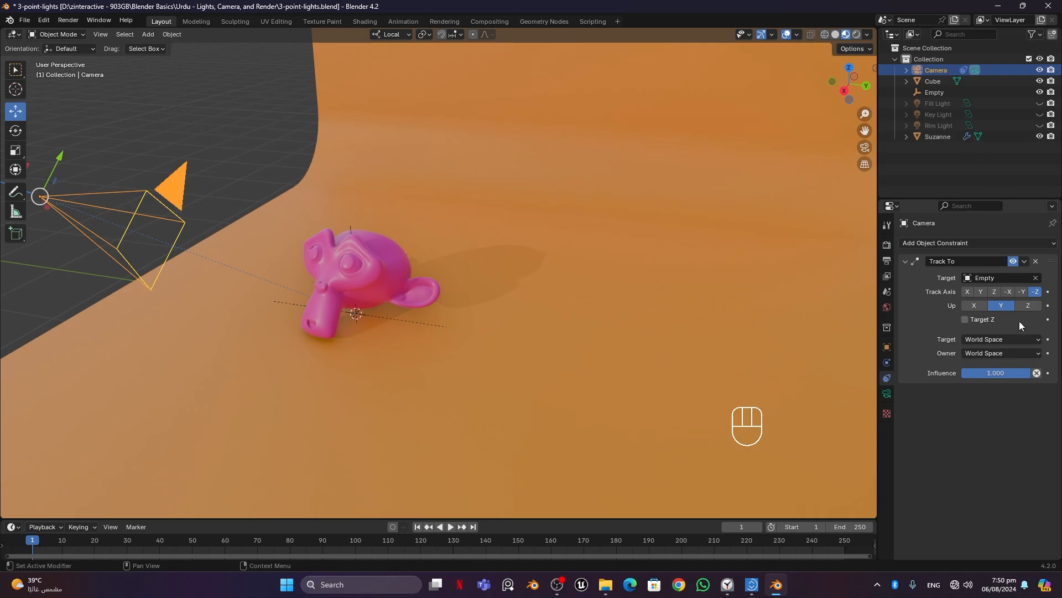
{"action": "left_click", "coordinate": [985, 278]}
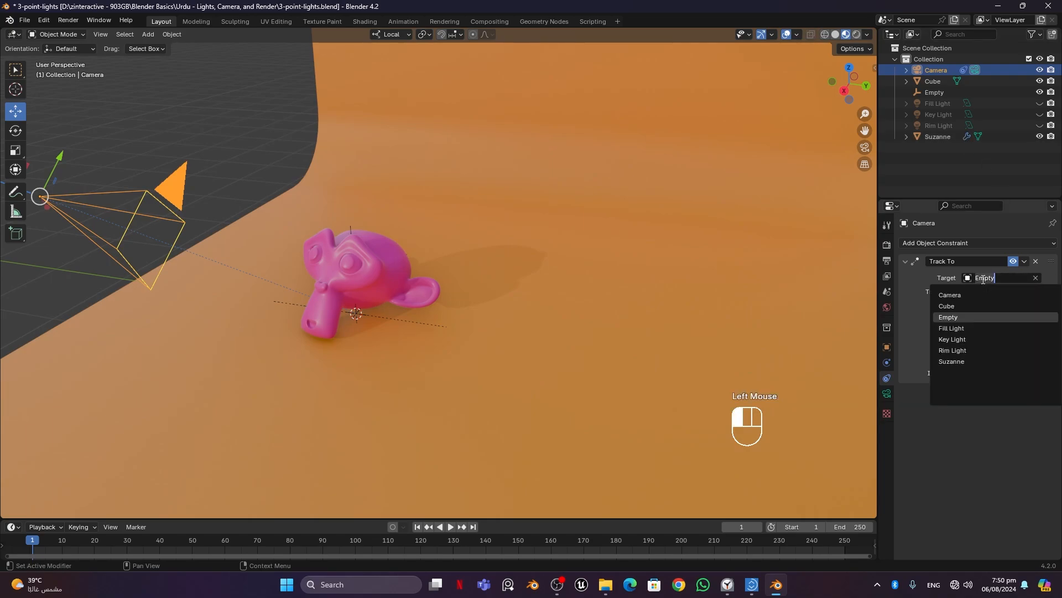
{"action": "left_click", "coordinate": [994, 467]}
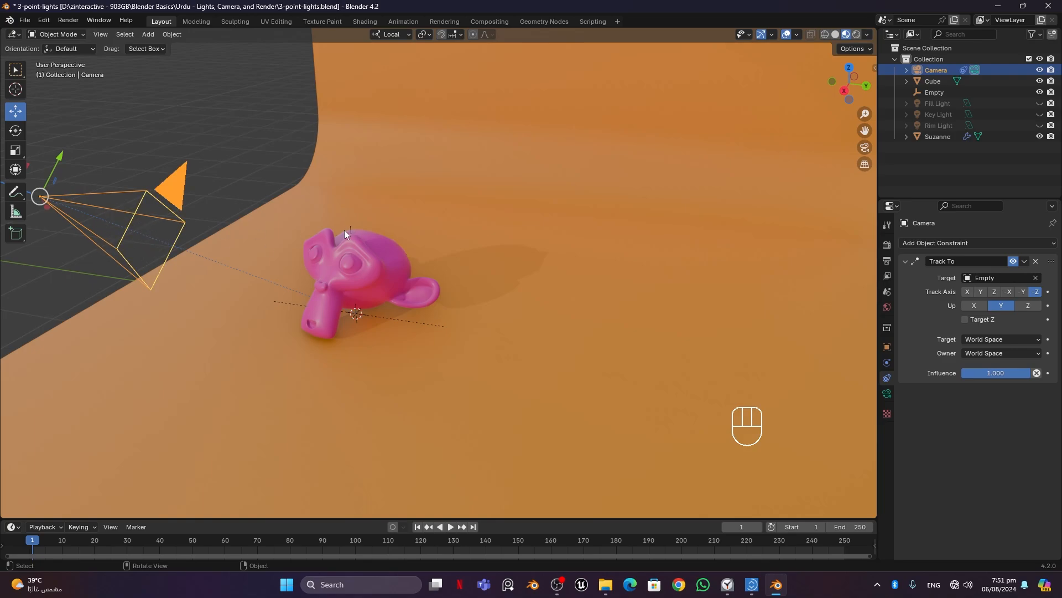
Move the empty freely up above and behind the monkey head to test the camera's tracking
{"action": "left_click", "coordinate": [929, 92]}
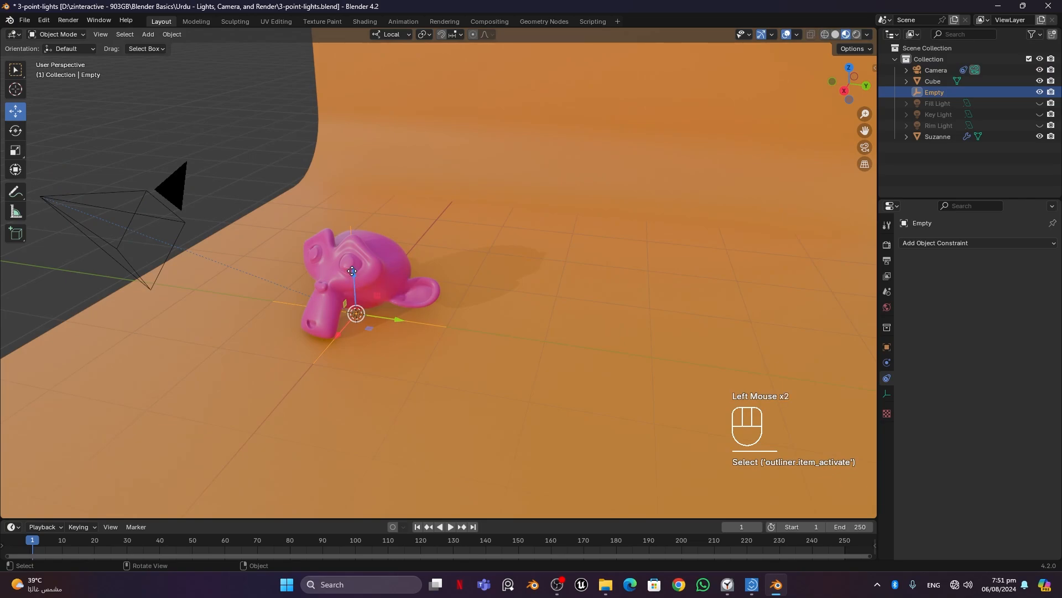
{"action": "left_click_drag", "start_coordinate": [354, 277], "coordinate": [408, 175]}
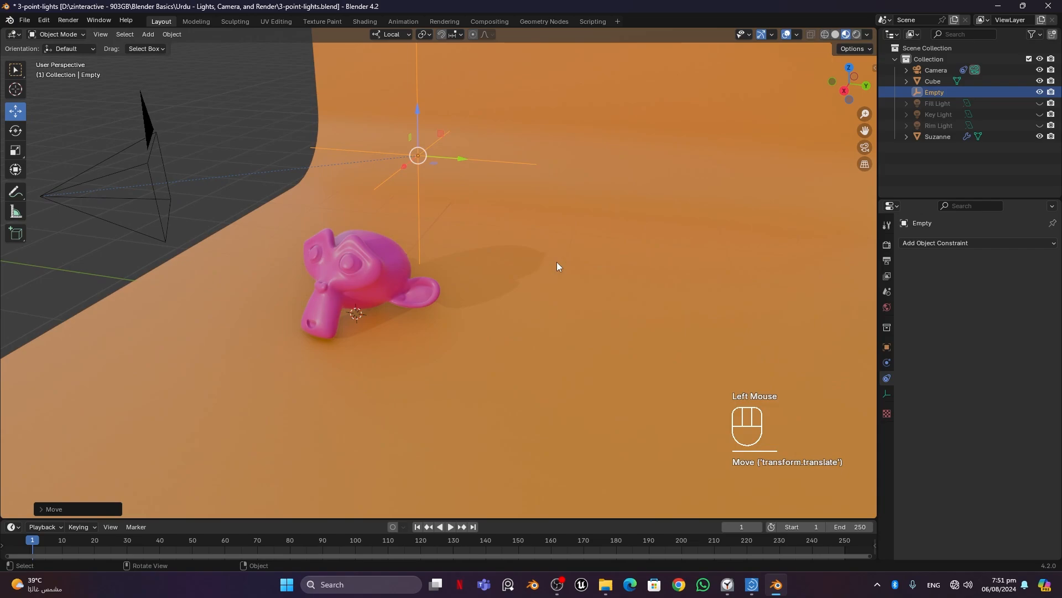
Try rotating the empty freely to test the camera's tracking, and undo the rotations together with the empty's earlier move
{"action": "left_click", "coordinate": [15, 131]}
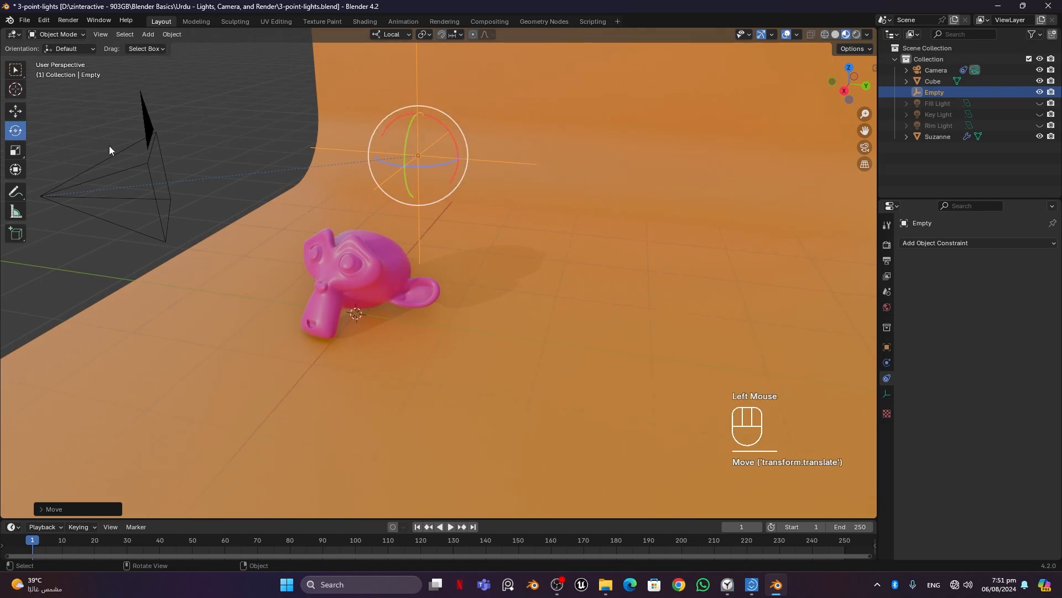
{"action": "left_click_drag", "start_coordinate": [447, 128], "coordinate": [426, 143]}
{"action": "left_click_drag", "start_coordinate": [438, 130], "coordinate": [435, 135]}
{"action": "key", "text": "ctrl+z"}
{"action": "key", "text": "ctrl+z"}
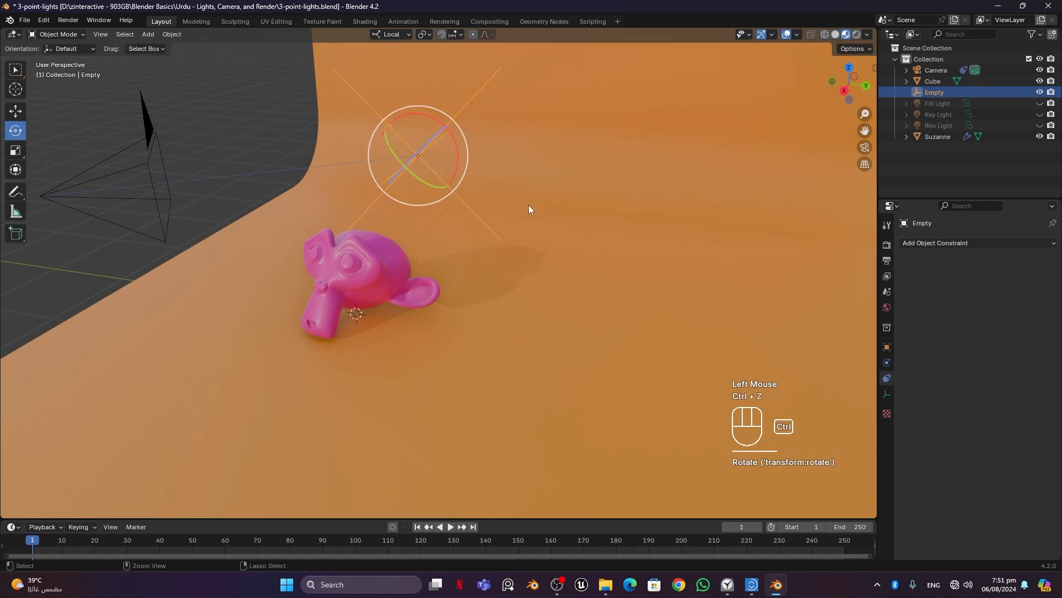
{"action": "key", "text": "ctrl+z"}
{"action": "key", "text": "ctrl+z"}
{"action": "key", "text": "ctrl+z"}
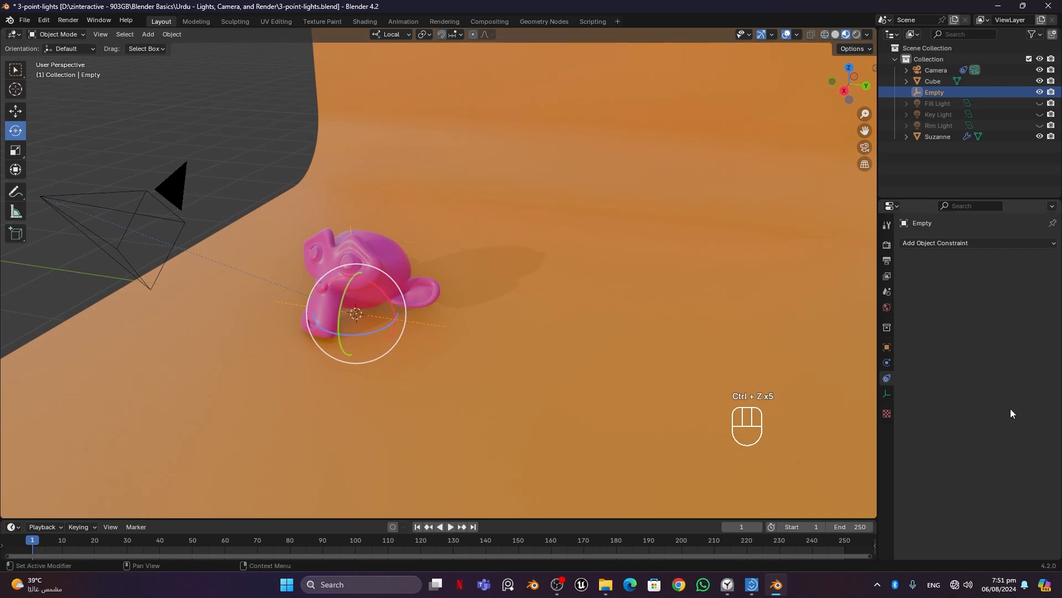
Enable Target Z on the camera's Track To constraint, try rotating the empty, and undo the rotation
{"action": "left_click", "coordinate": [181, 184]}
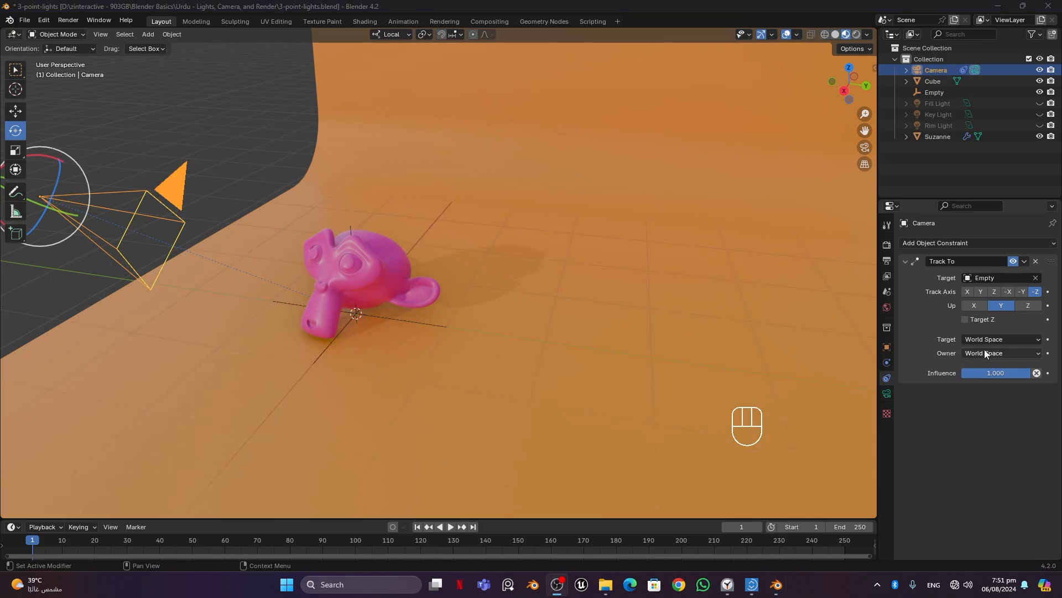
{"action": "left_click", "coordinate": [965, 320]}
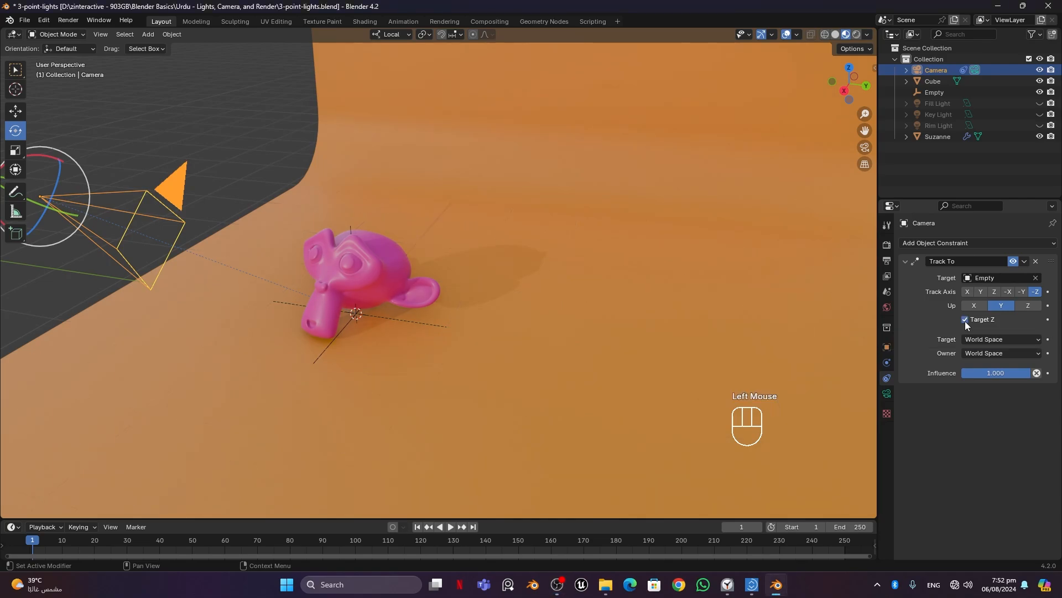
{"action": "left_click", "coordinate": [349, 227]}
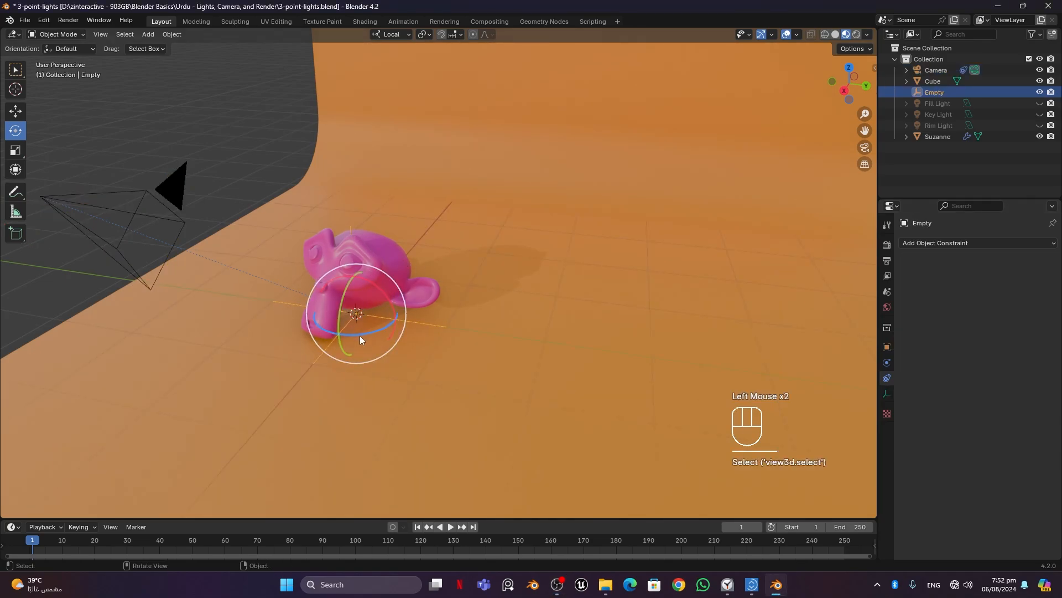
{"action": "left_click_drag", "start_coordinate": [360, 335], "coordinate": [354, 310]}
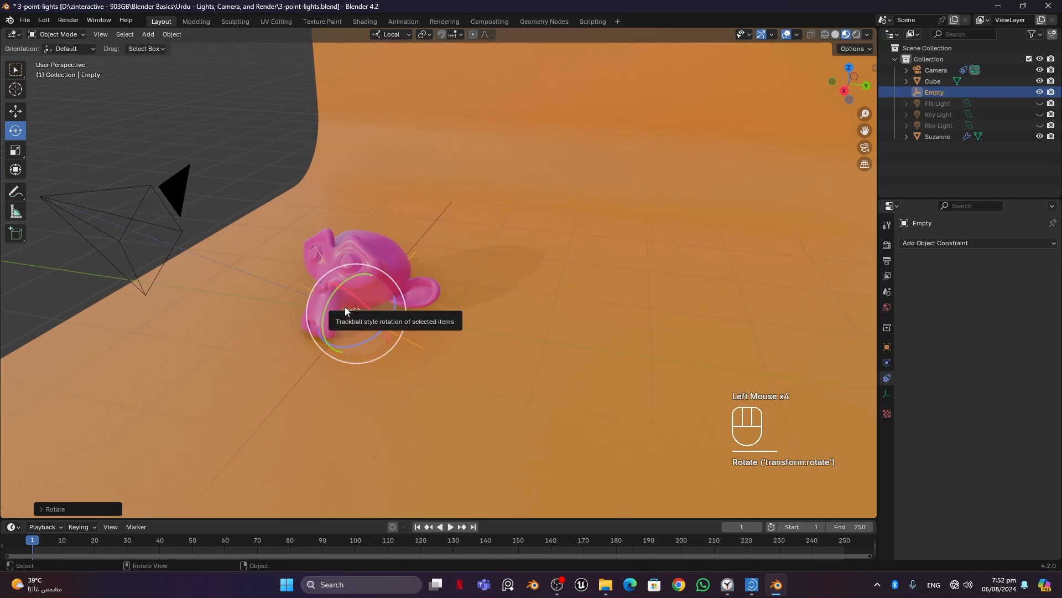
{"action": "key", "text": "ctrl+z"}
{"action": "key", "text": "ctrl+z"}
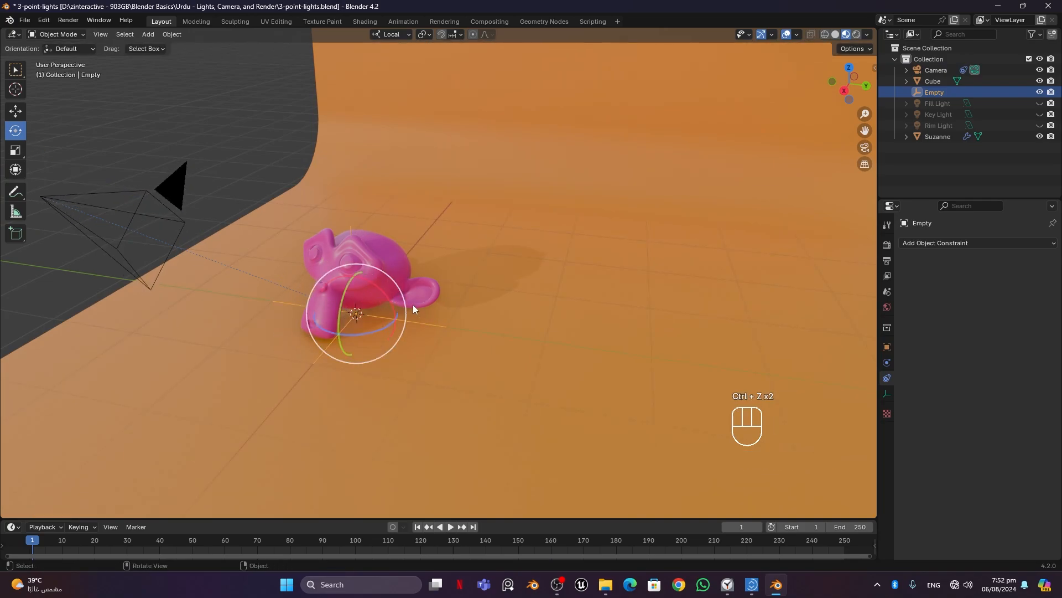
Try raising the empty above the monkey head and rotating it there, and undo both the rotation and the move
{"action": "left_click", "coordinate": [15, 111]}
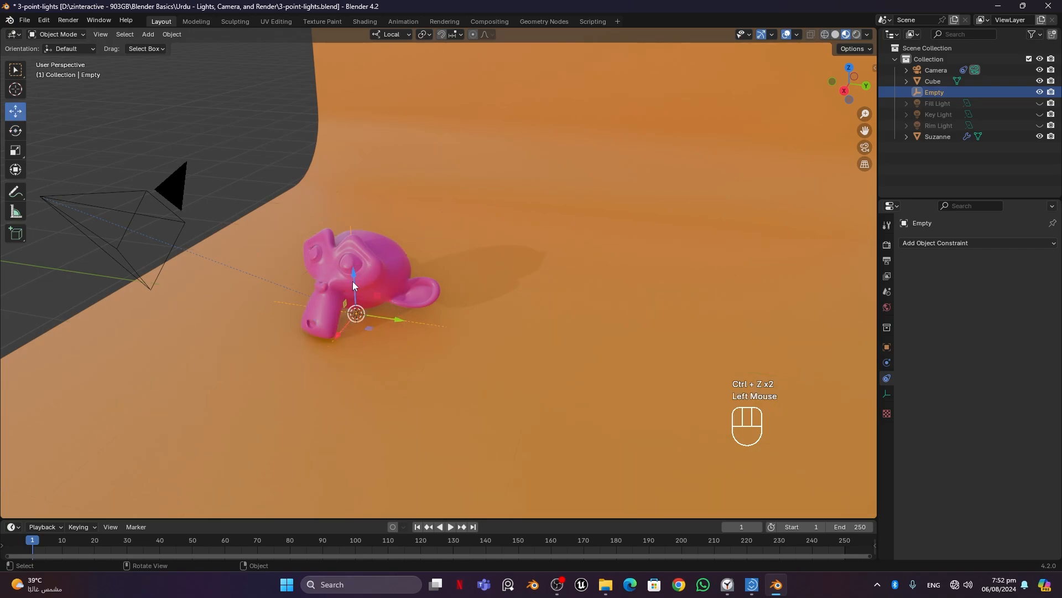
{"action": "left_click_drag", "start_coordinate": [353, 281], "coordinate": [347, 147]}
{"action": "left_click", "coordinate": [16, 131]}
{"action": "key", "text": "ctrl+z"}
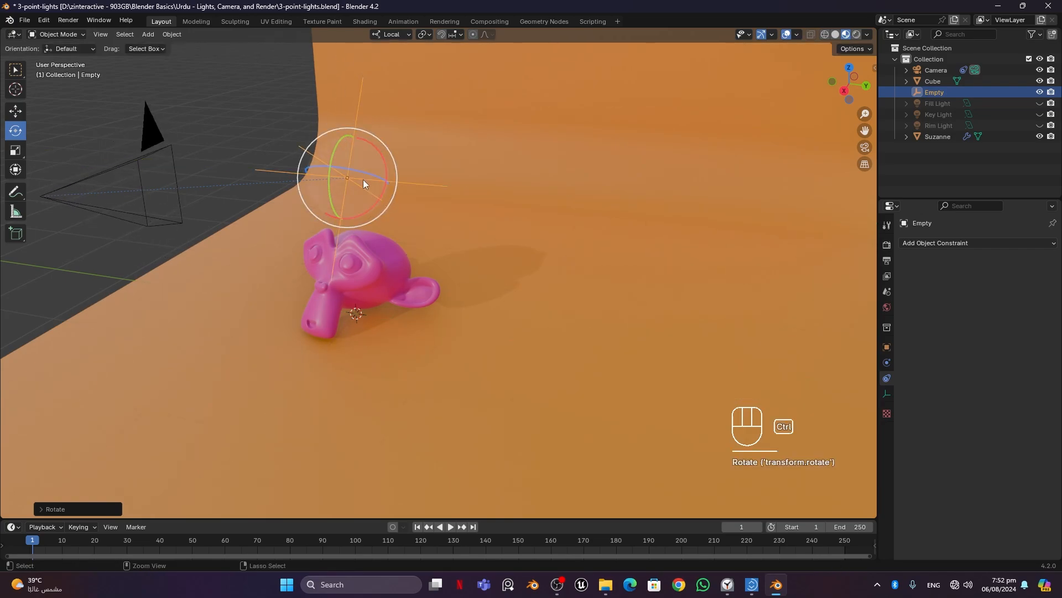
{"action": "left_click_drag", "start_coordinate": [359, 191], "coordinate": [356, 190]}
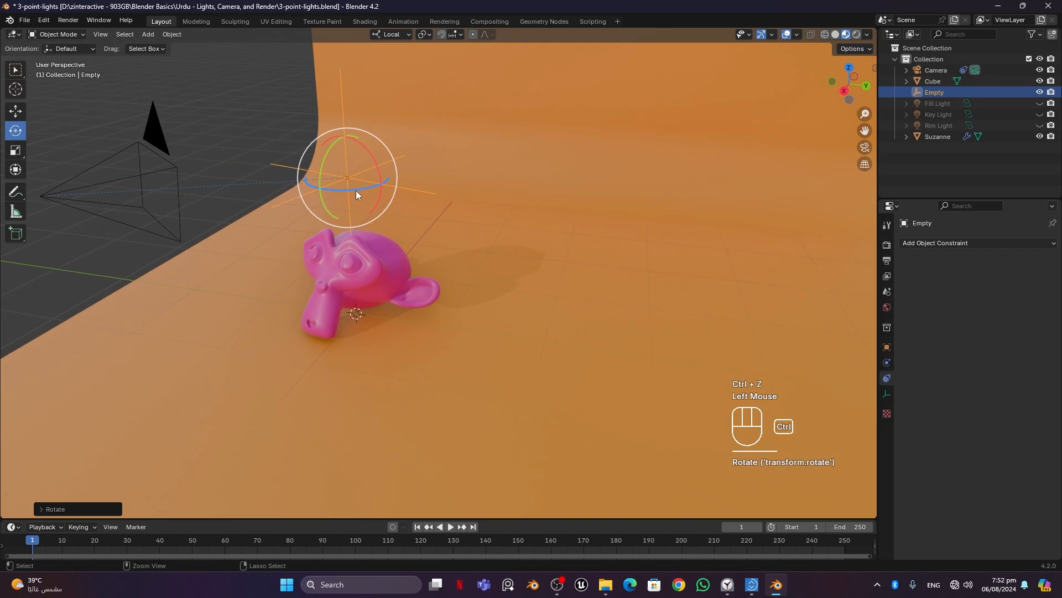
{"action": "key", "text": "ctrl+z"}
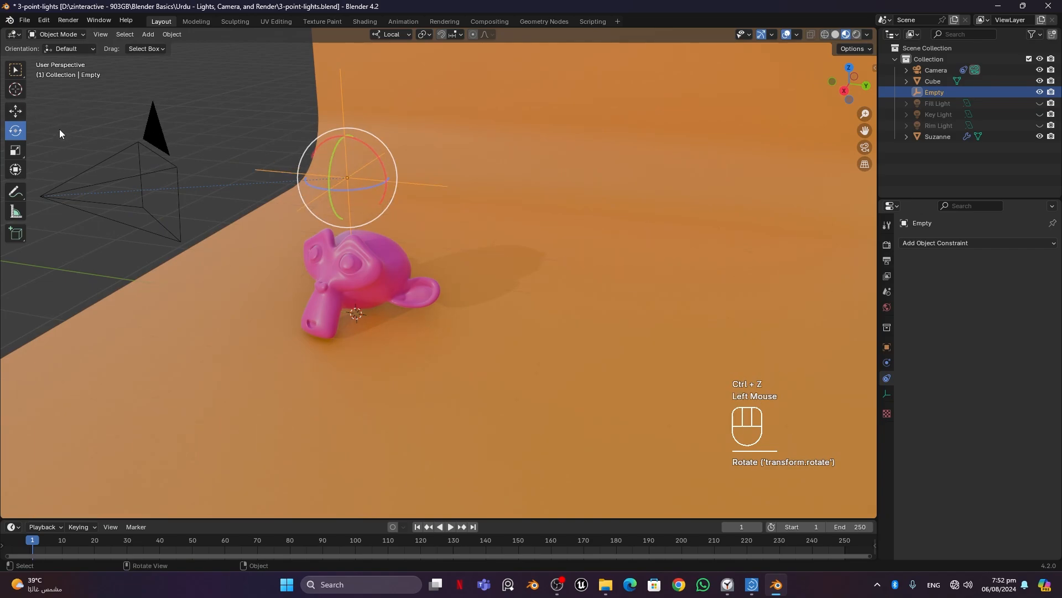
{"action": "left_click", "coordinate": [16, 111]}
{"action": "key", "text": "ctrl+z"}
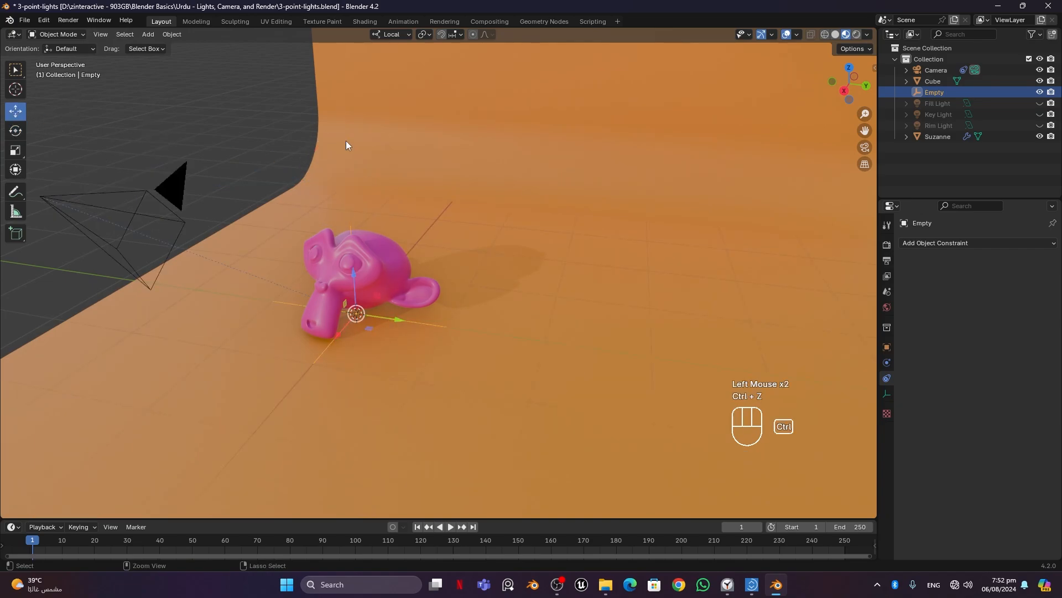
Turn off Target Z on the camera's Track To constraint
{"action": "left_click", "coordinate": [177, 217]}
{"action": "left_click", "coordinate": [965, 320]}
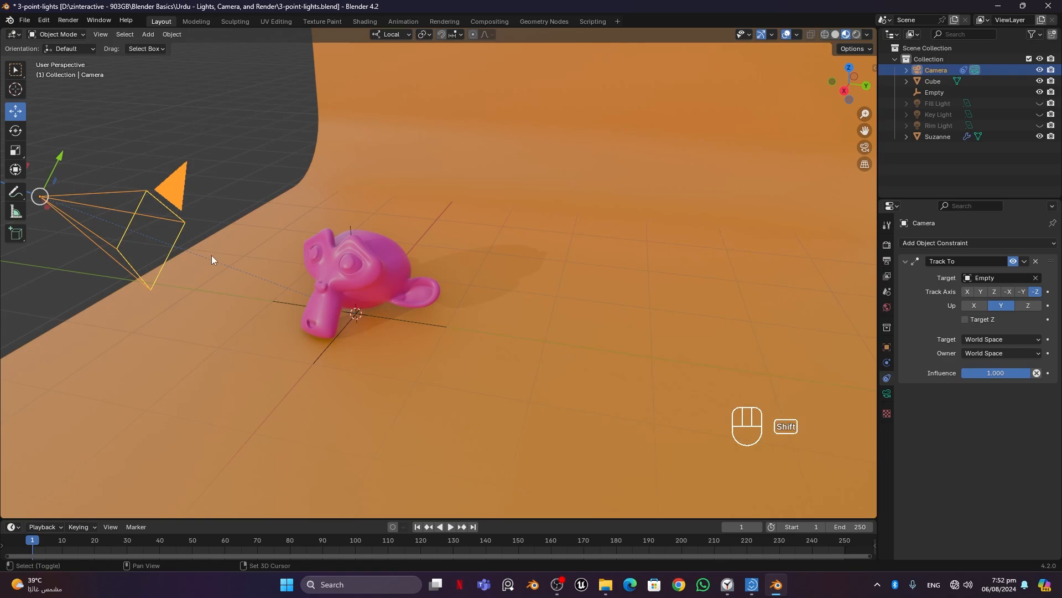
Try Z and X as the Up axis of the camera's Track To constraint, and set it back to Y
{"action": "middle_click_drag", "start_coordinate": [239, 253], "coordinate": [289, 251], "text": "shift"}
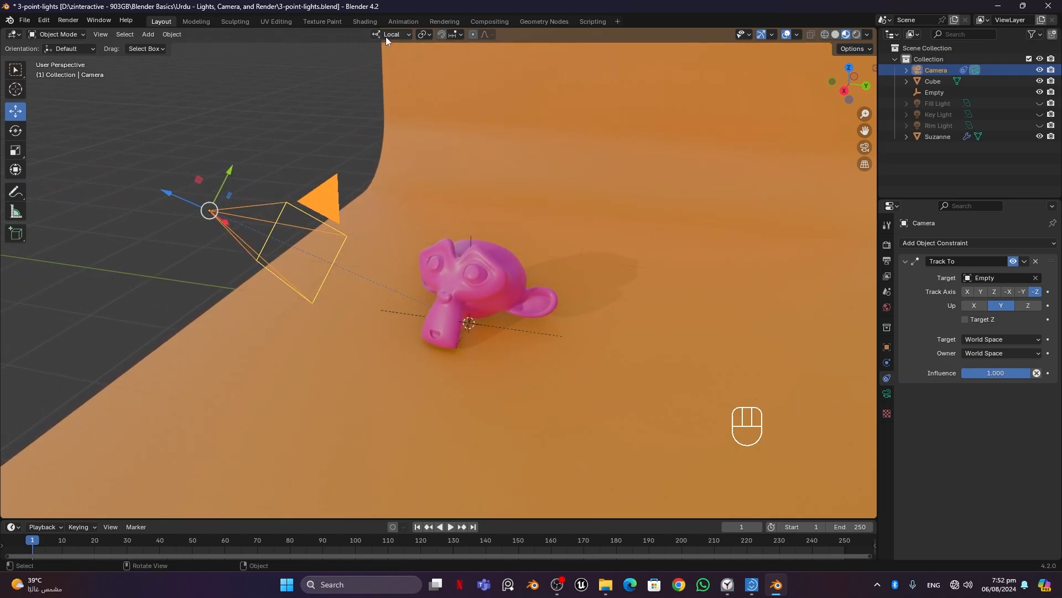
{"action": "middle_click_drag", "start_coordinate": [320, 193], "coordinate": [277, 186]}
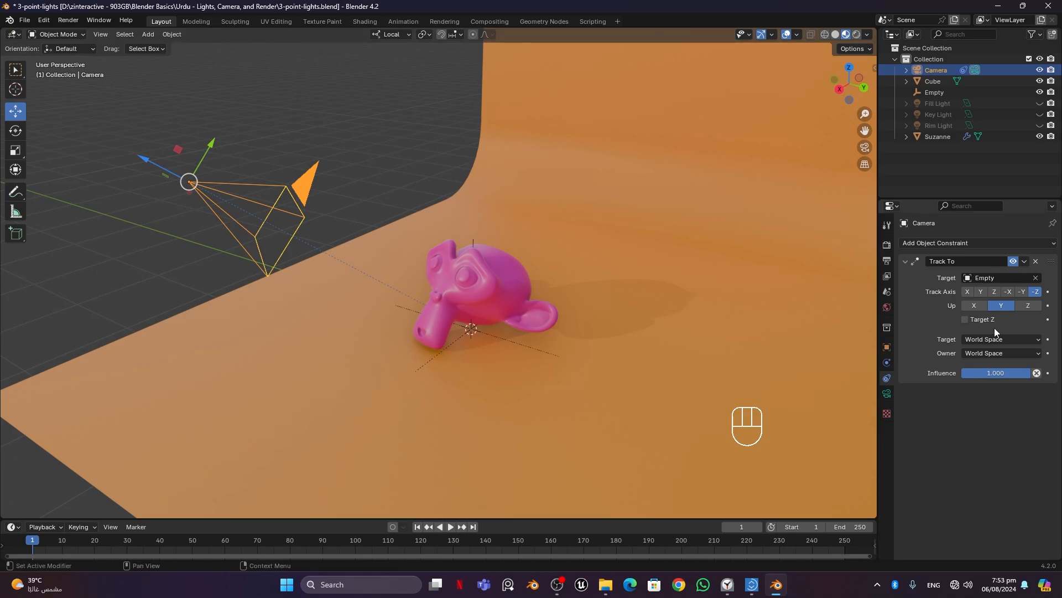
{"action": "middle_click_drag", "start_coordinate": [250, 283], "coordinate": [397, 281]}
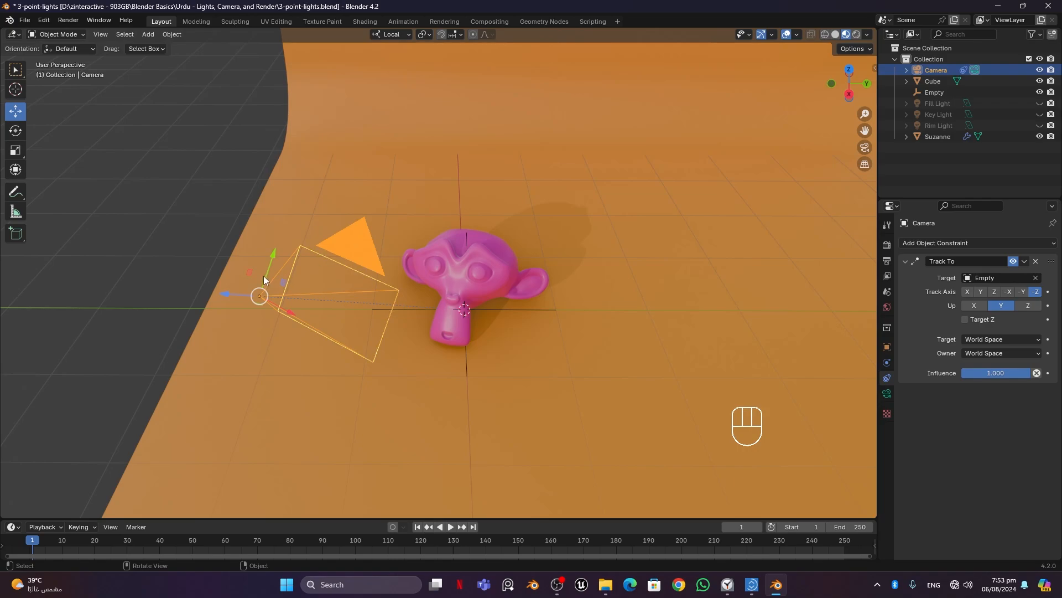
{"action": "middle_click_drag", "start_coordinate": [137, 269], "coordinate": [185, 254]}
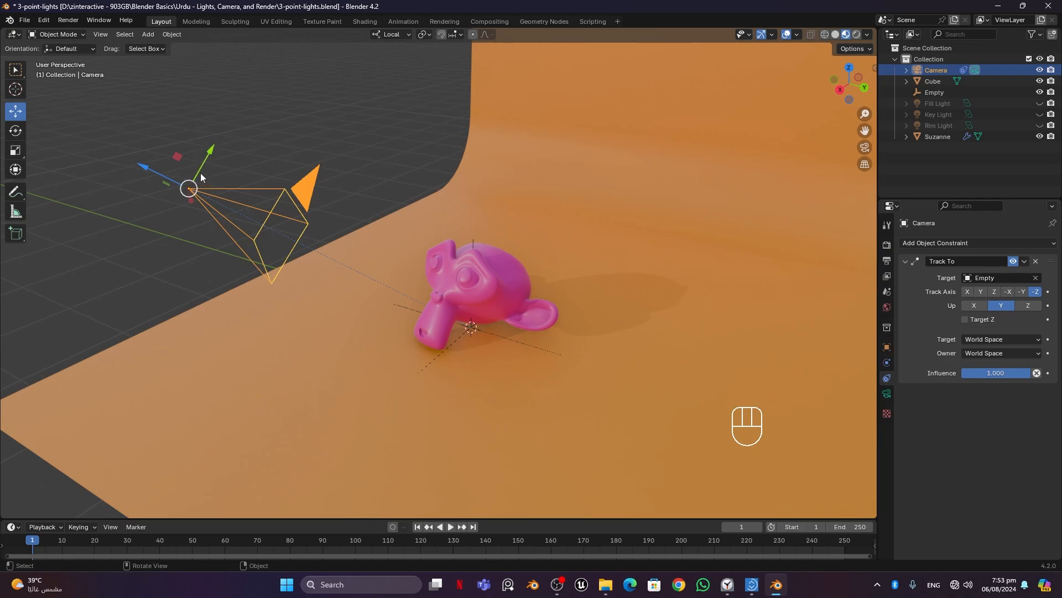
{"action": "left_click", "coordinate": [1023, 307]}
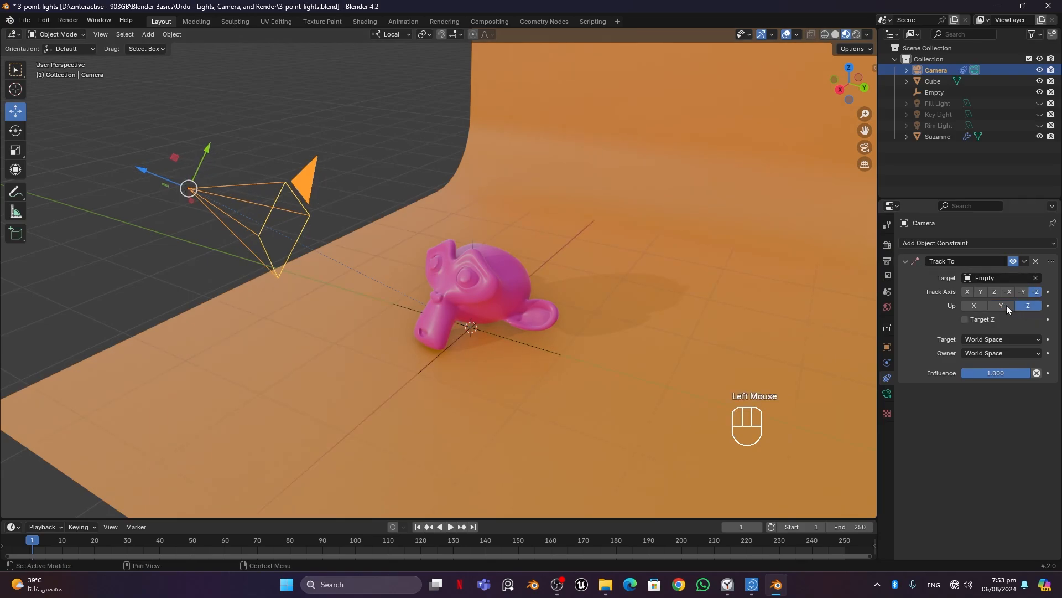
{"action": "left_click", "coordinate": [975, 305]}
{"action": "middle_click_drag", "start_coordinate": [348, 243], "coordinate": [398, 262]}
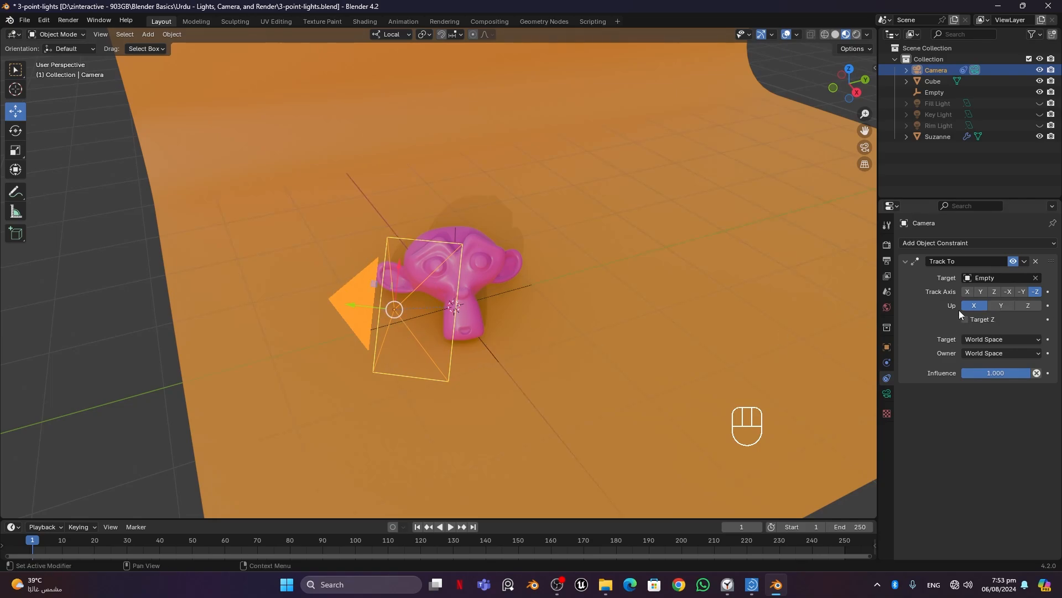
{"action": "left_click", "coordinate": [995, 307]}
{"action": "middle_click_drag", "start_coordinate": [518, 346], "coordinate": [424, 334]}
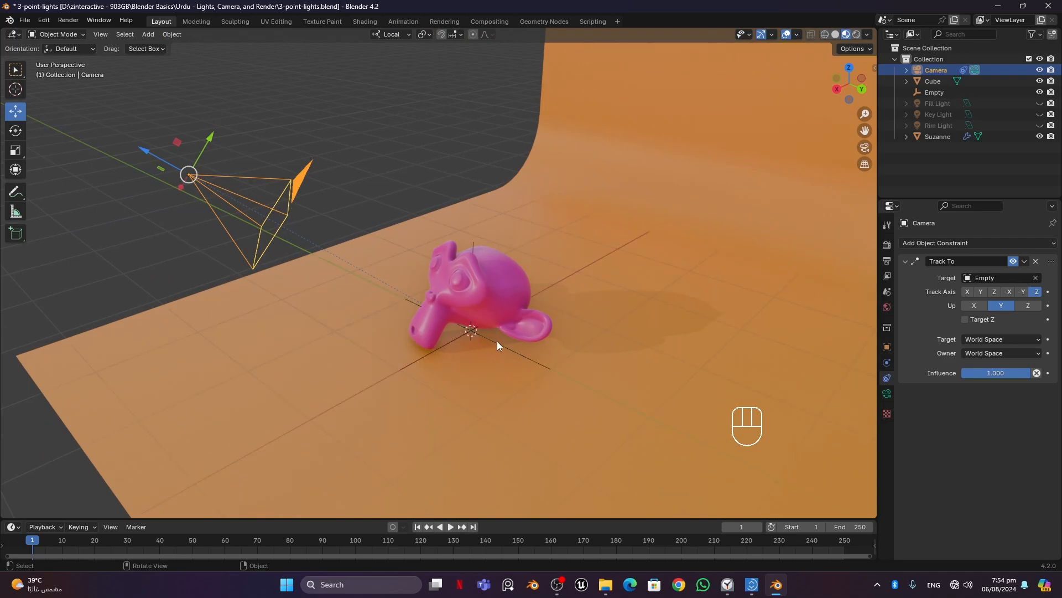
Split the 3D viewport into two side-by-side views and show the camera's view in one of them
{"action": "double_click", "coordinate": [483, 288]}
{"action": "middle_click_drag", "start_coordinate": [419, 205], "coordinate": [446, 257]}
{"action": "scroll", "coordinate": [446, 257], "scroll_direction": "down", "scroll_amount": 2}
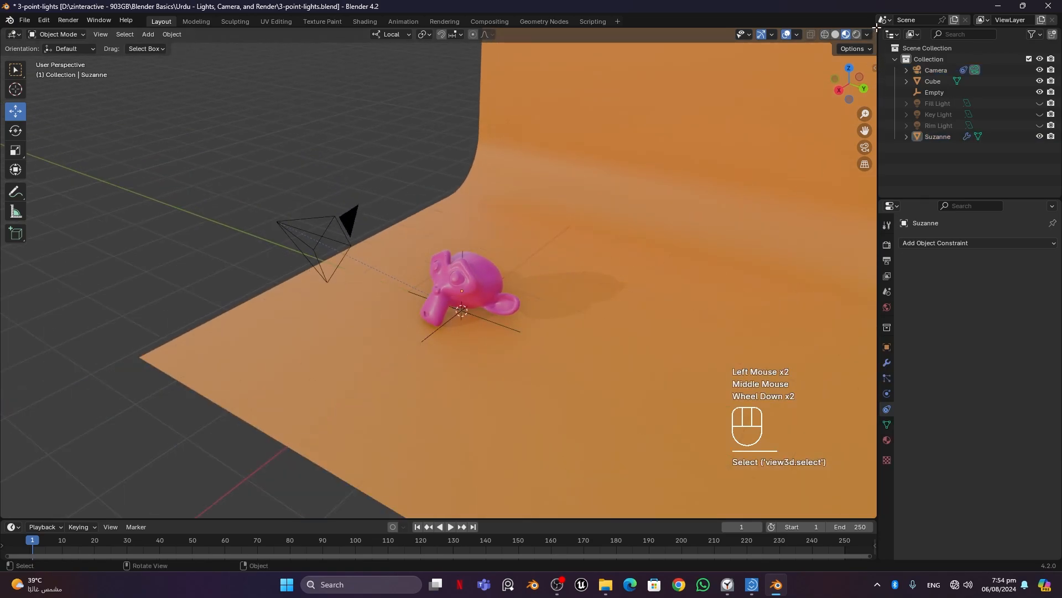
{"action": "left_click_drag", "start_coordinate": [877, 26], "coordinate": [443, 119]}
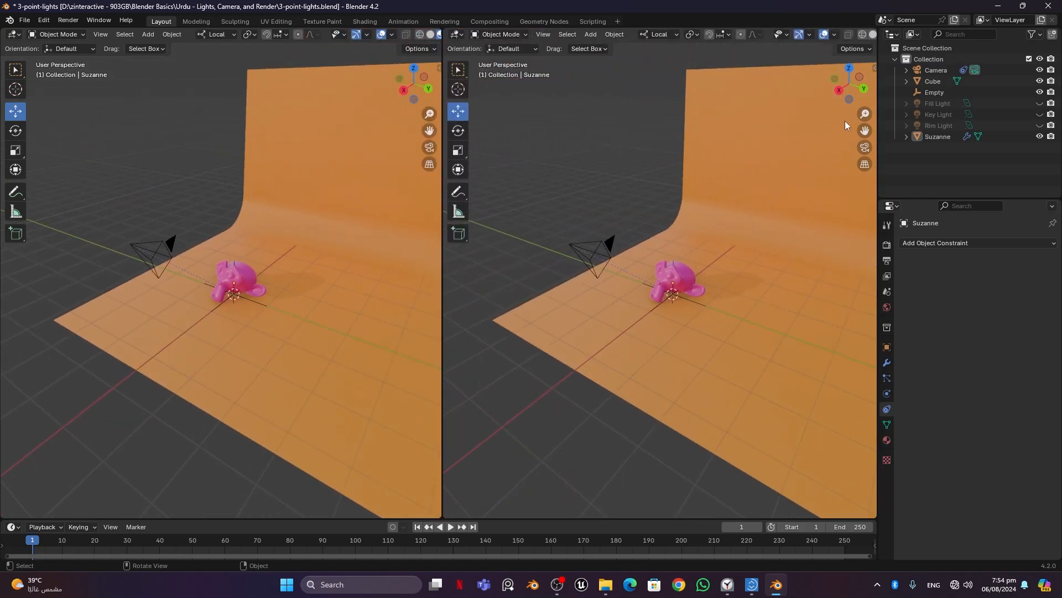
{"action": "left_click", "coordinate": [865, 148]}
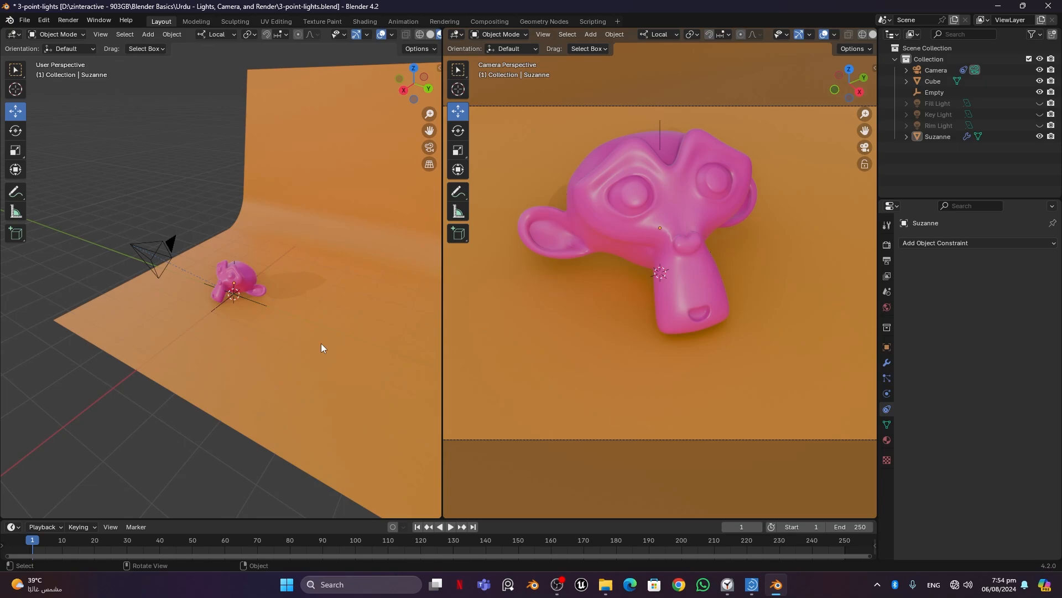
Select the camera in the user perspective view and move it around to the opposite side of the monkey head
{"action": "middle_click_drag", "start_coordinate": [191, 317], "coordinate": [203, 337]}
{"action": "left_click", "coordinate": [164, 311]}
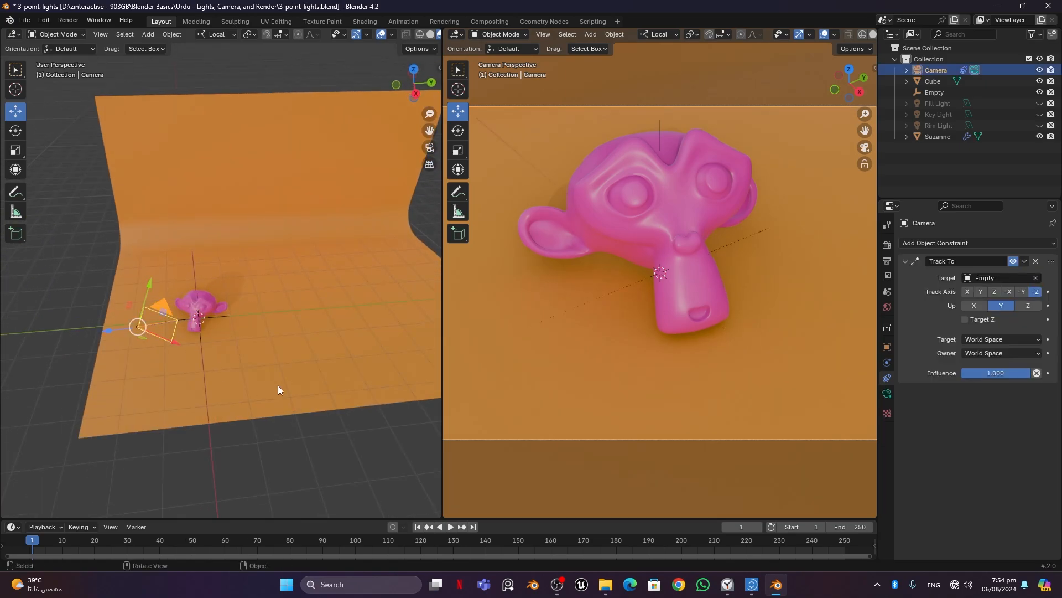
{"action": "scroll", "coordinate": [195, 383], "scroll_direction": "up", "scroll_amount": 1}
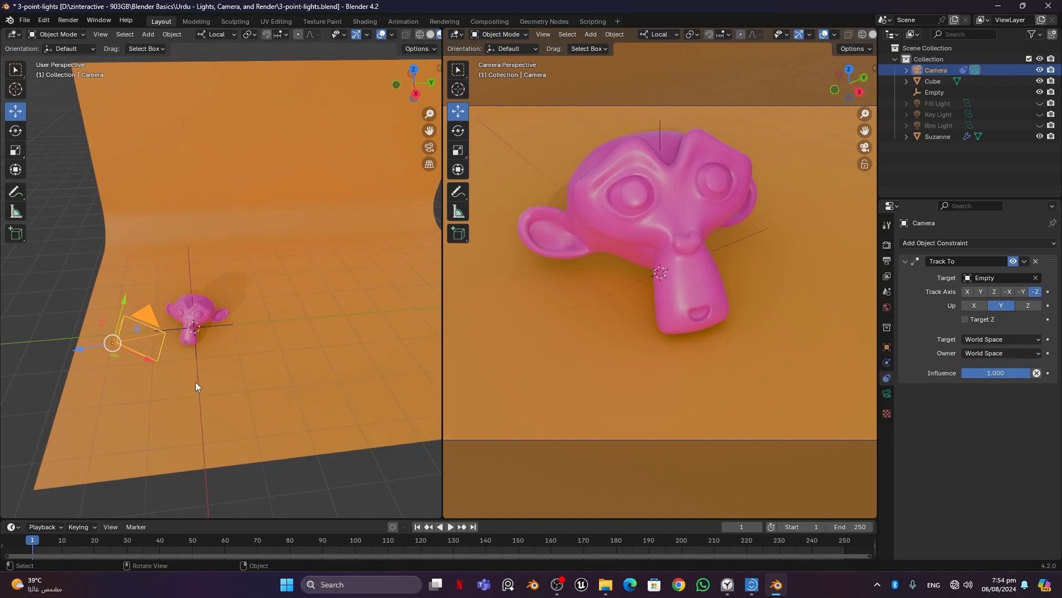
{"action": "scroll", "coordinate": [195, 382], "scroll_direction": "down", "scroll_amount": 1}
{"action": "mouse_move", "coordinate": [230, 374]}
{"action": "middle_mouse_down"}
{"action": "mouse_move", "coordinate": [230, 430]}
{"action": "mouse_move", "coordinate": [237, 393]}
{"action": "middle_mouse_up"}
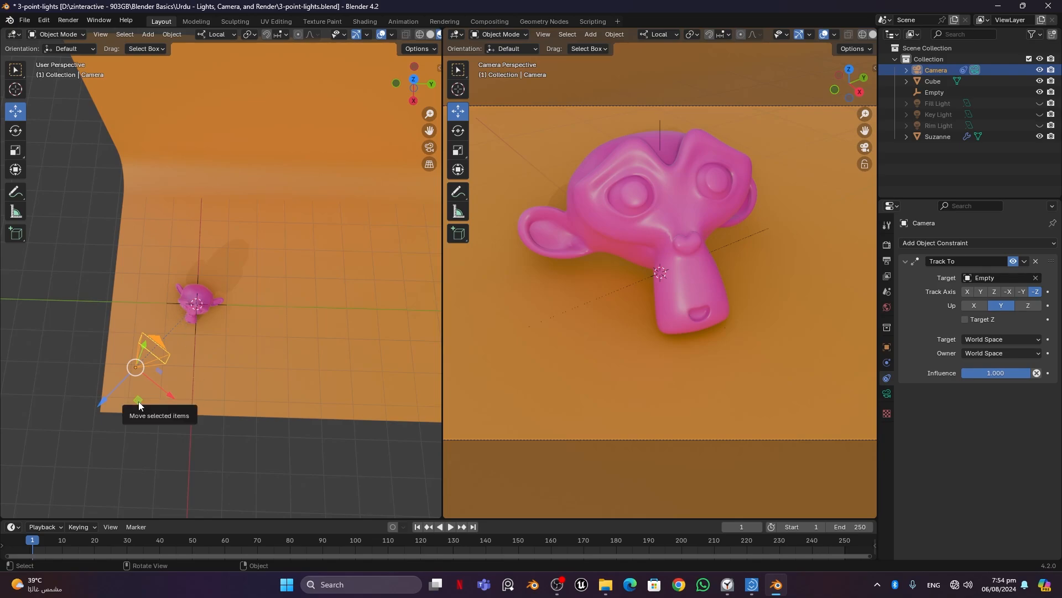
{"action": "left_click_drag", "start_coordinate": [146, 400], "coordinate": [243, 392]}
{"action": "middle_click_drag", "start_coordinate": [291, 430], "coordinate": [330, 339]}
{"action": "left_click_drag", "start_coordinate": [256, 284], "coordinate": [254, 228]}
{"action": "middle_click_drag", "start_coordinate": [301, 287], "coordinate": [281, 326]}
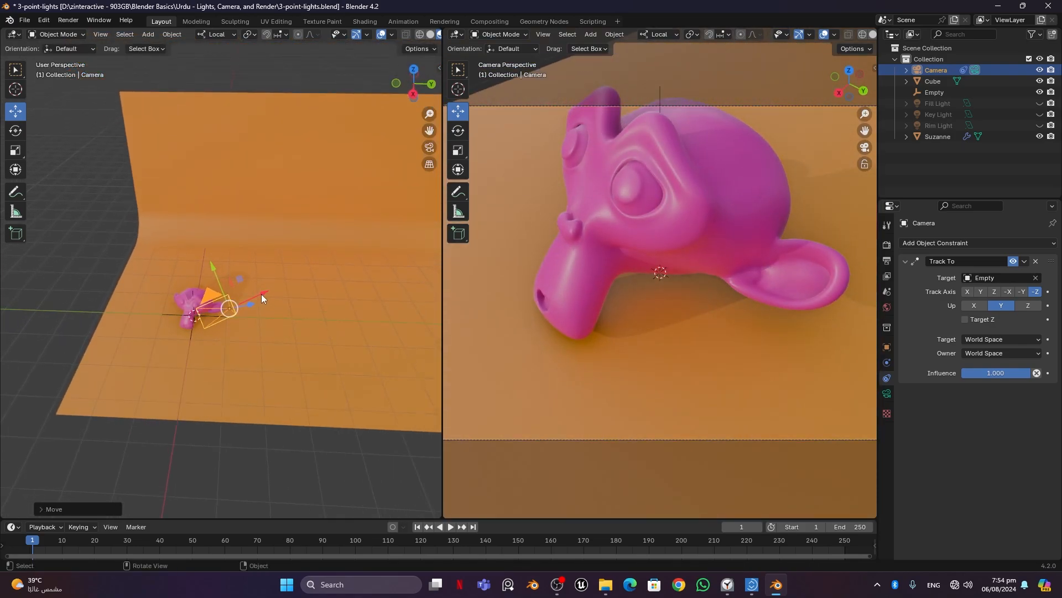
Bring the camera to the front of the monkey head, then swing it around to the head's other side
{"action": "left_click_drag", "start_coordinate": [261, 294], "coordinate": [195, 310]}
{"action": "middle_click_drag", "start_coordinate": [196, 311], "coordinate": [353, 334]}
{"action": "left_click_drag", "start_coordinate": [410, 302], "coordinate": [358, 353]}
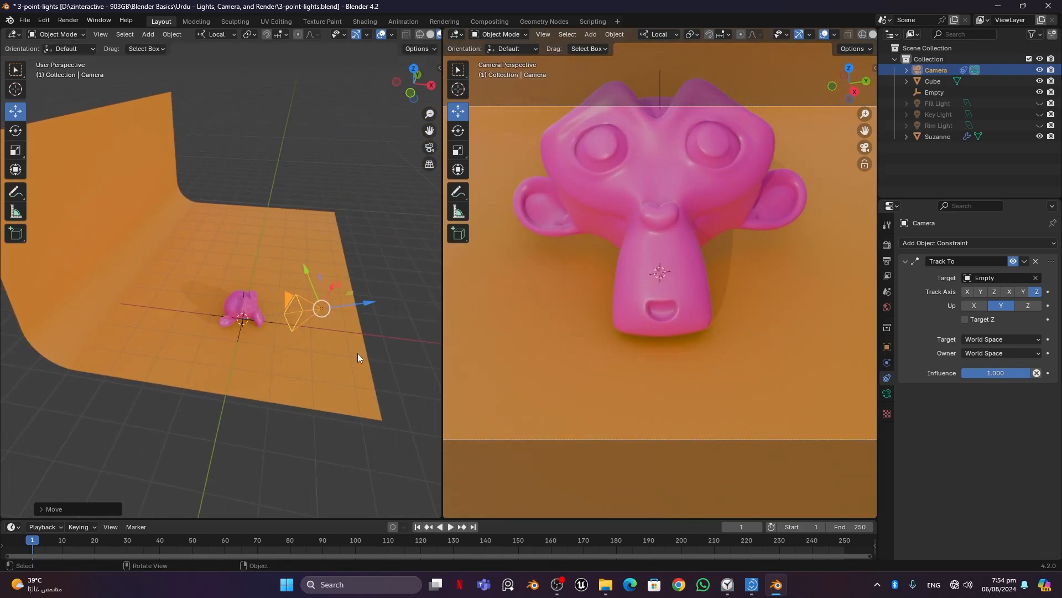
{"action": "middle_click_drag", "start_coordinate": [358, 353], "coordinate": [330, 426]}
{"action": "left_click_drag", "start_coordinate": [311, 333], "coordinate": [261, 431]}
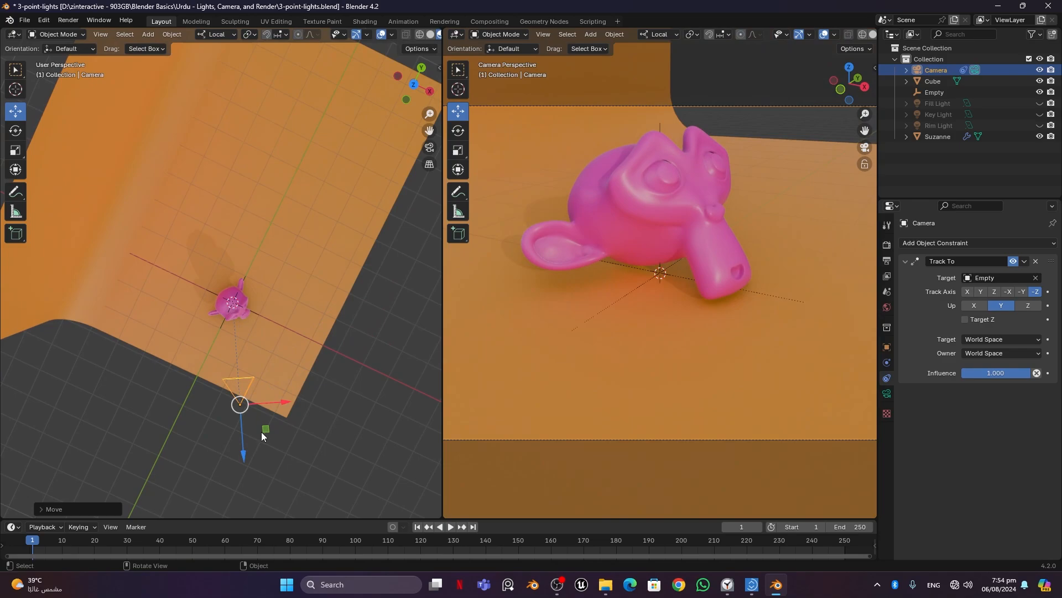
{"action": "middle_click_drag", "start_coordinate": [242, 409], "coordinate": [303, 374]}
{"action": "left_click_drag", "start_coordinate": [238, 391], "coordinate": [271, 359]}
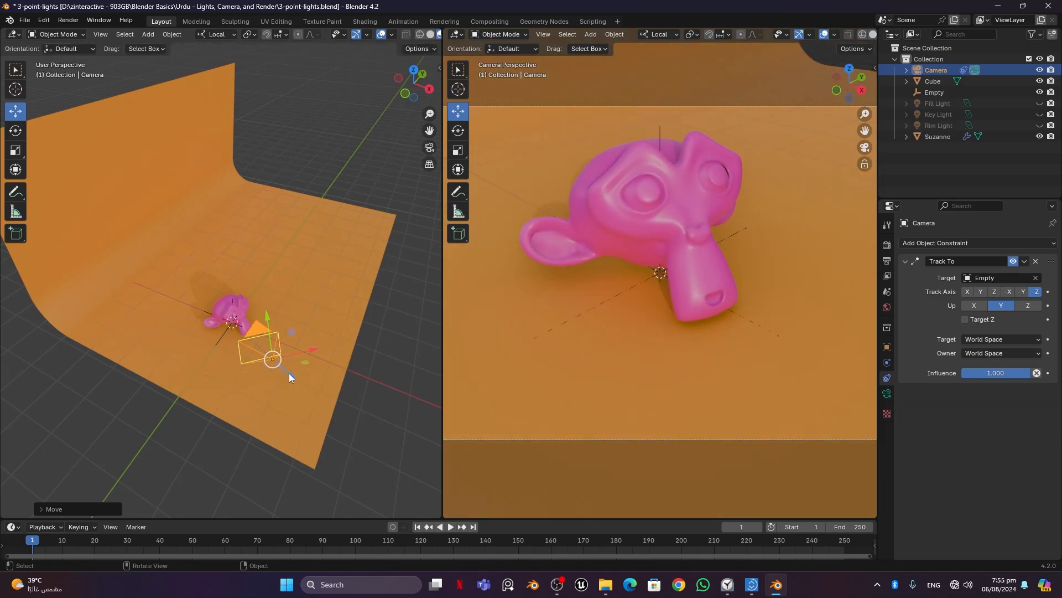
Move the camera back to the front of the monkey head and adjust its height to test the tracking
{"action": "left_click_drag", "start_coordinate": [275, 360], "coordinate": [342, 330]}
{"action": "middle_click_drag", "start_coordinate": [380, 367], "coordinate": [223, 443]}
{"action": "left_click_drag", "start_coordinate": [215, 428], "coordinate": [201, 408]}
{"action": "middle_click_drag", "start_coordinate": [291, 413], "coordinate": [310, 333]}
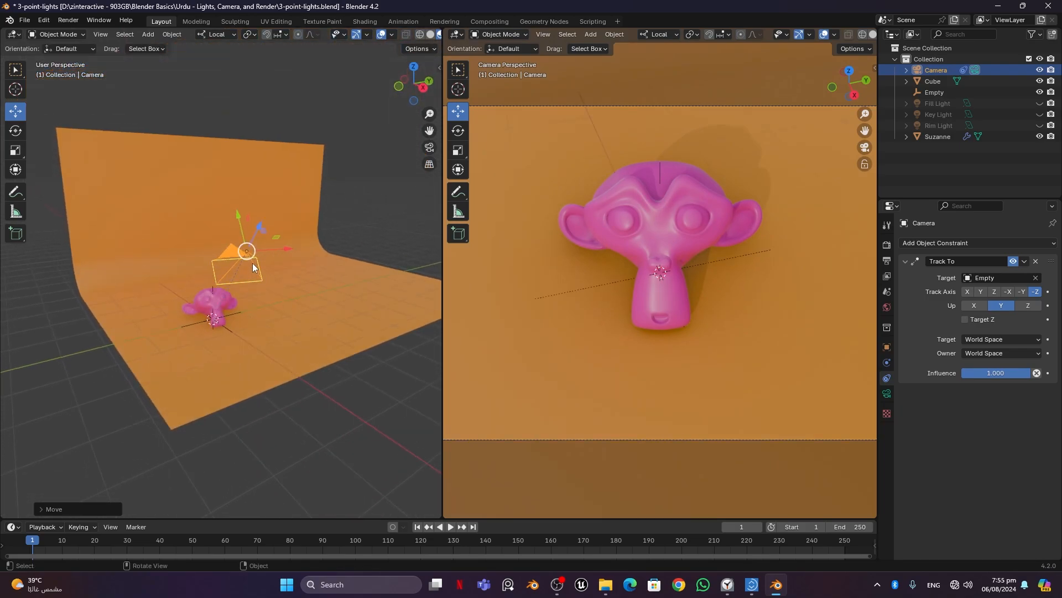
{"action": "left_click_drag", "start_coordinate": [246, 252], "coordinate": [261, 294]}
Shift the camera freely to a slightly higher angle off the monkey head's front, keeping the head in the camera view
{"action": "mouse_move", "coordinate": [296, 339]}
{"action": "middle_mouse_down"}
{"action": "mouse_move", "coordinate": [240, 377]}
{"action": "mouse_move", "coordinate": [296, 356]}
{"action": "middle_mouse_up"}
{"action": "scroll", "coordinate": [201, 380], "scroll_direction": "up", "scroll_amount": 4}
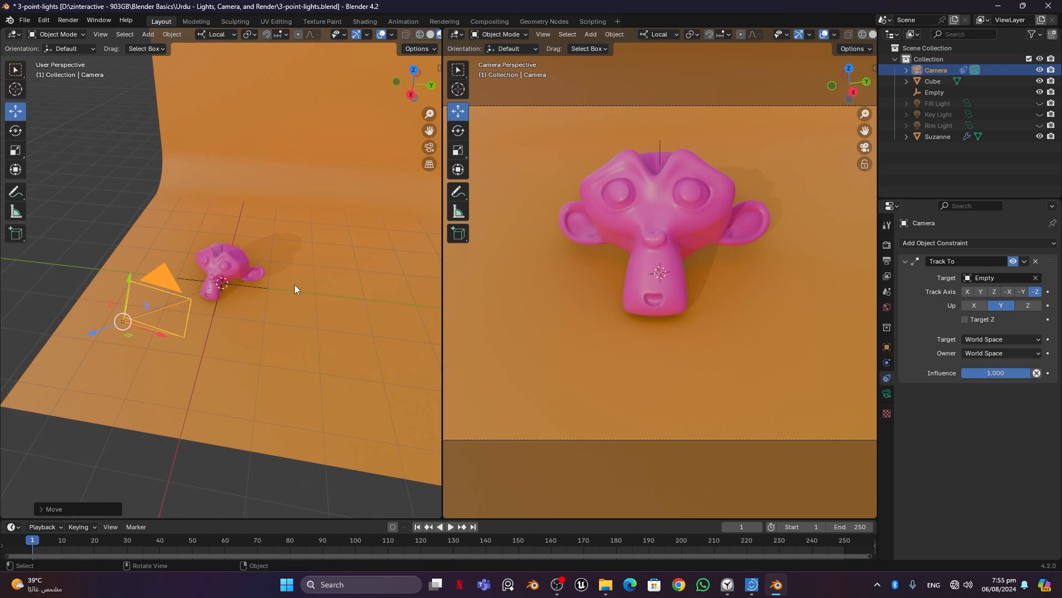
{"action": "mouse_move", "coordinate": [225, 268]}
{"action": "middle_mouse_down"}
{"action": "mouse_move", "coordinate": [258, 275]}
{"action": "mouse_move", "coordinate": [214, 282]}
{"action": "middle_mouse_up"}
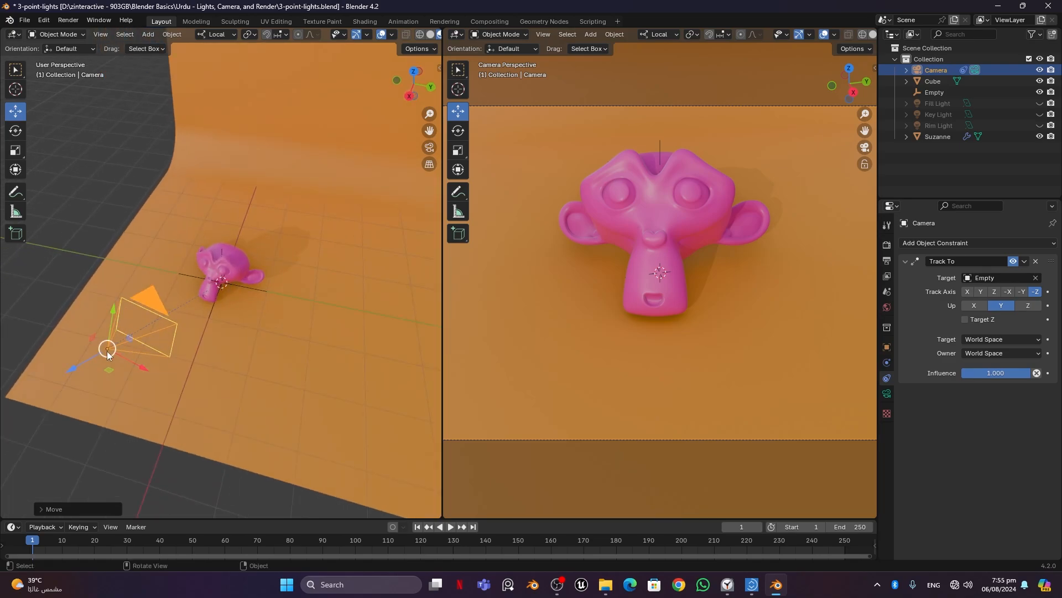
{"action": "left_click_drag", "start_coordinate": [108, 351], "coordinate": [83, 309]}
{"action": "mouse_move", "coordinate": [207, 324]}
{"action": "middle_mouse_down"}
{"action": "mouse_move", "coordinate": [220, 308]}
{"action": "mouse_move", "coordinate": [223, 327]}
{"action": "middle_mouse_up"}
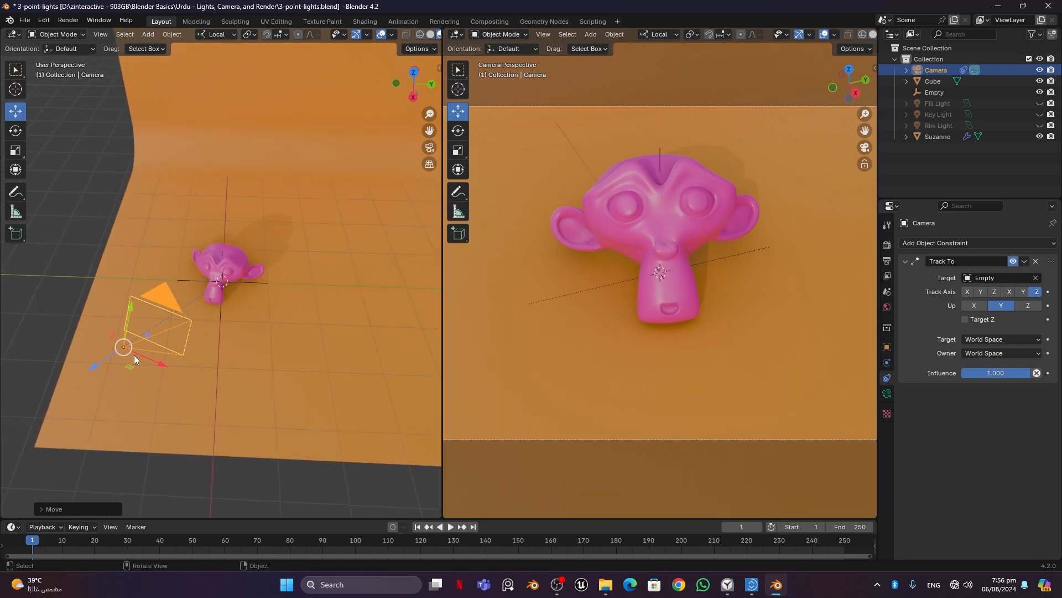
Pull the camera slightly away from the monkey head, then move it freely across to the other side of the head's front
{"action": "left_click_drag", "start_coordinate": [124, 348], "coordinate": [101, 358]}
{"action": "middle_click_drag", "start_coordinate": [101, 358], "coordinate": [237, 317]}
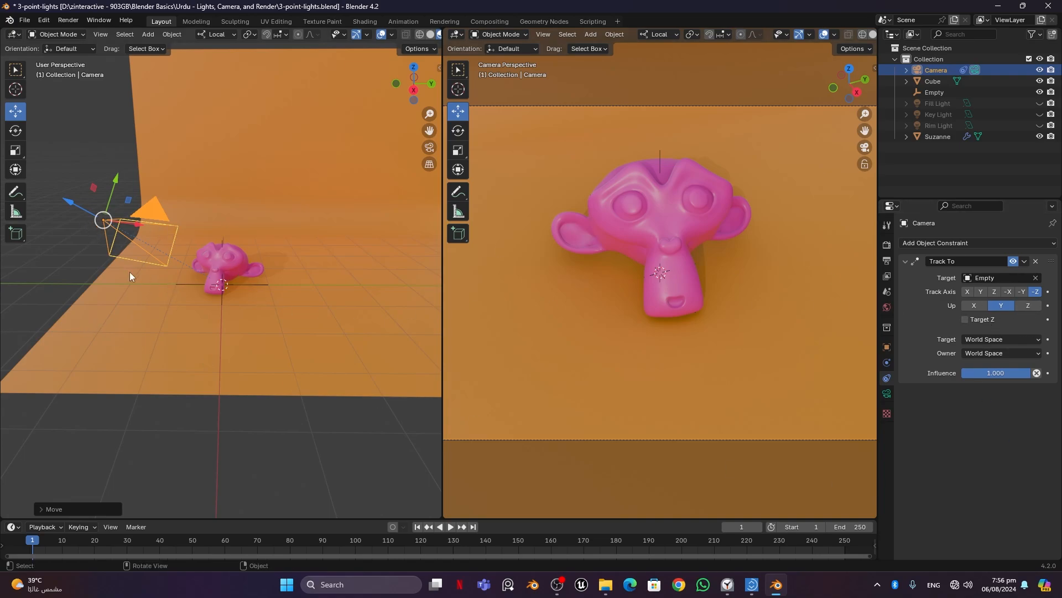
{"action": "middle_click_drag", "start_coordinate": [129, 271], "coordinate": [243, 338]}
{"action": "scroll", "coordinate": [244, 339], "scroll_direction": "up", "scroll_amount": 2}
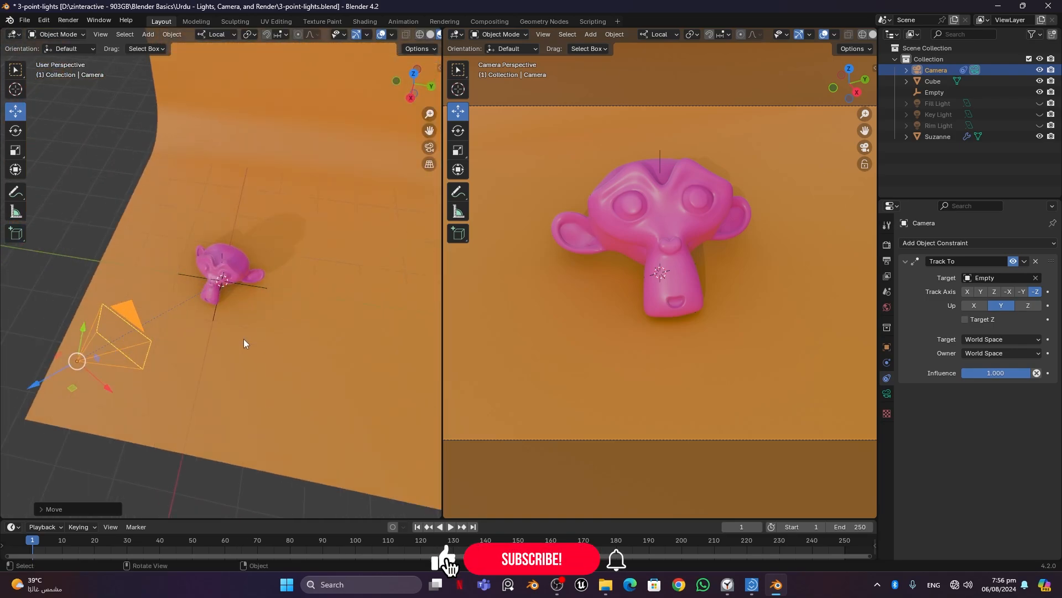
{"action": "key", "text": "g"}
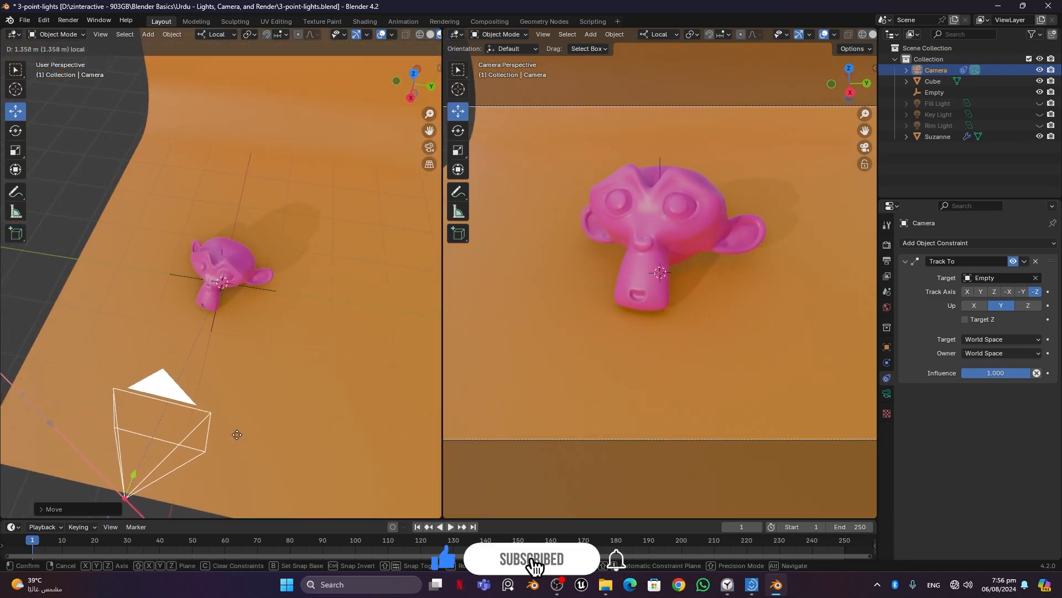
{"action": "left_click", "coordinate": [289, 425]}
Lower the camera and bring it closer to the front of the monkey head, checking the tracking in the camera view
{"action": "middle_click_drag", "start_coordinate": [291, 424], "coordinate": [282, 291]}
{"action": "left_click_drag", "start_coordinate": [405, 179], "coordinate": [408, 252]}
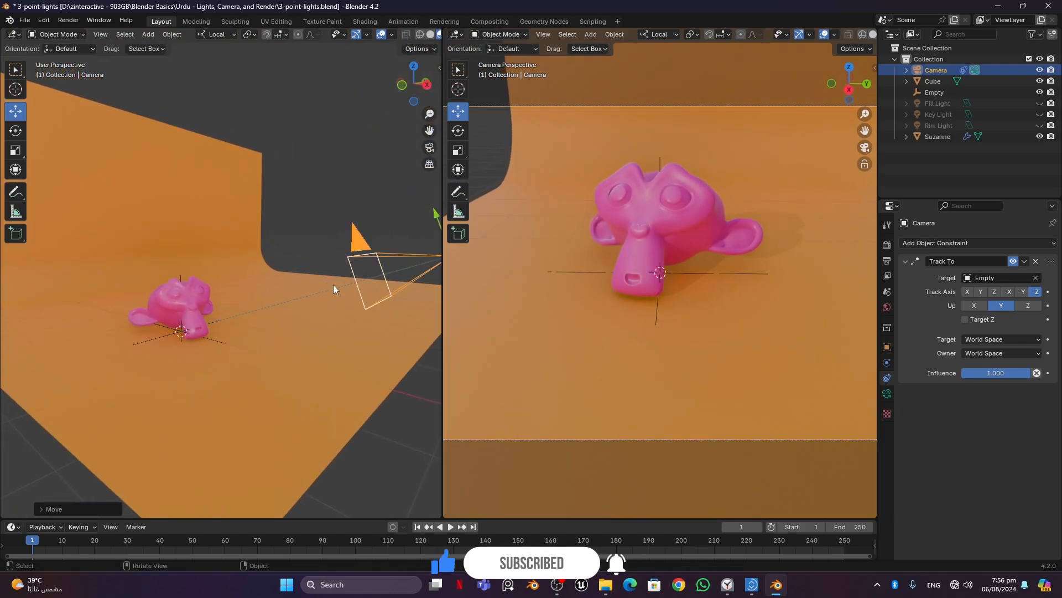
{"action": "middle_click_drag", "start_coordinate": [333, 288], "coordinate": [240, 301]}
{"action": "left_click_drag", "start_coordinate": [330, 281], "coordinate": [253, 301]}
{"action": "middle_click_drag", "start_coordinate": [316, 299], "coordinate": [231, 386]}
{"action": "left_click_drag", "start_coordinate": [211, 374], "coordinate": [124, 400]}
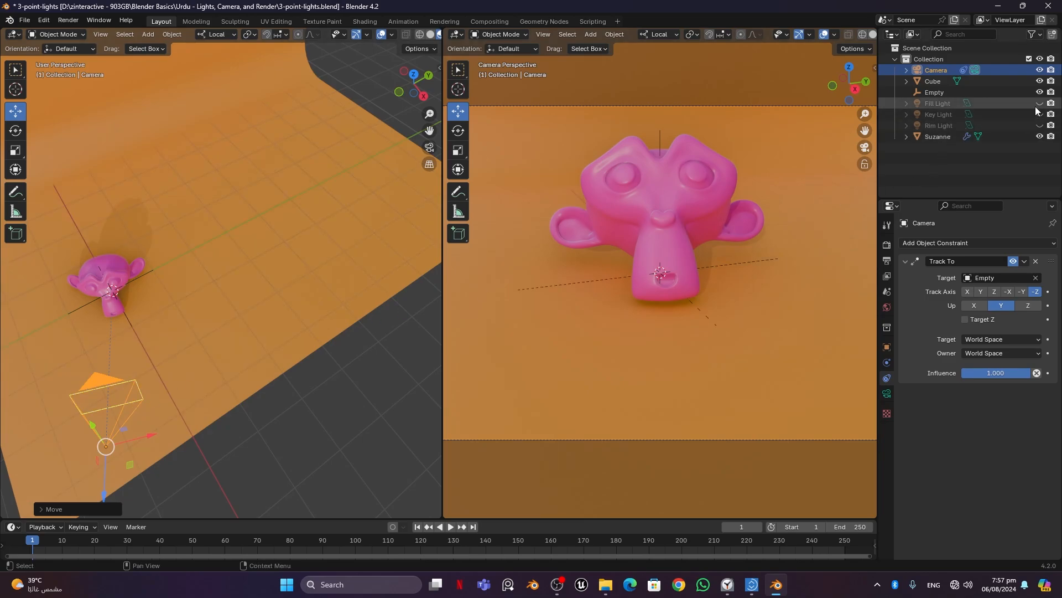
Unhide the Fill, Key and Rim lights and switch the camera view to rendered shading
{"action": "left_click_drag", "start_coordinate": [1039, 104], "coordinate": [1036, 127]}
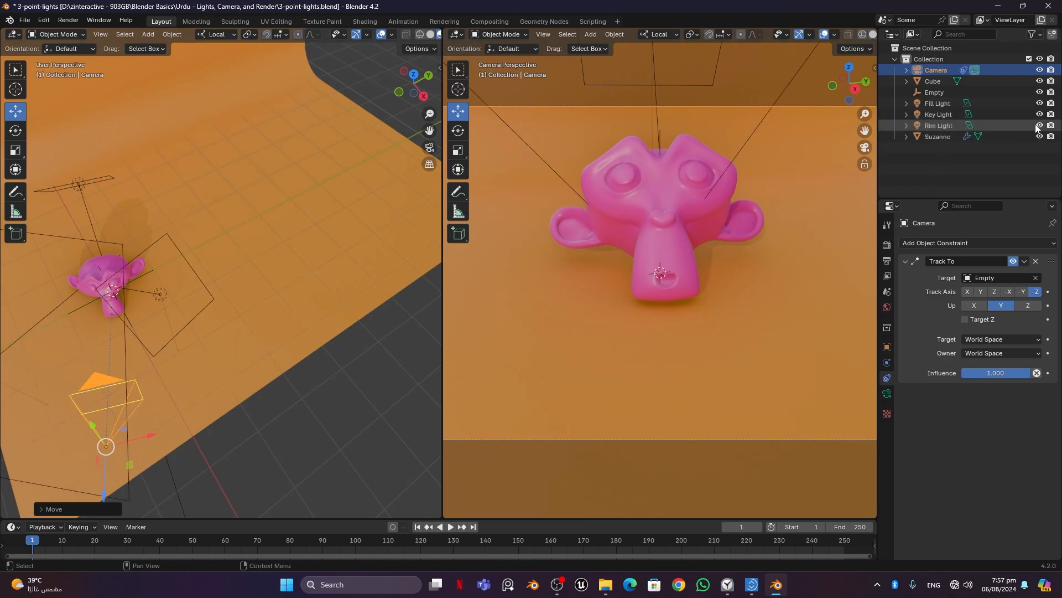
{"action": "scroll", "coordinate": [857, 36], "scroll_direction": "down", "scroll_amount": 3}
{"action": "left_click", "coordinate": [857, 35]}
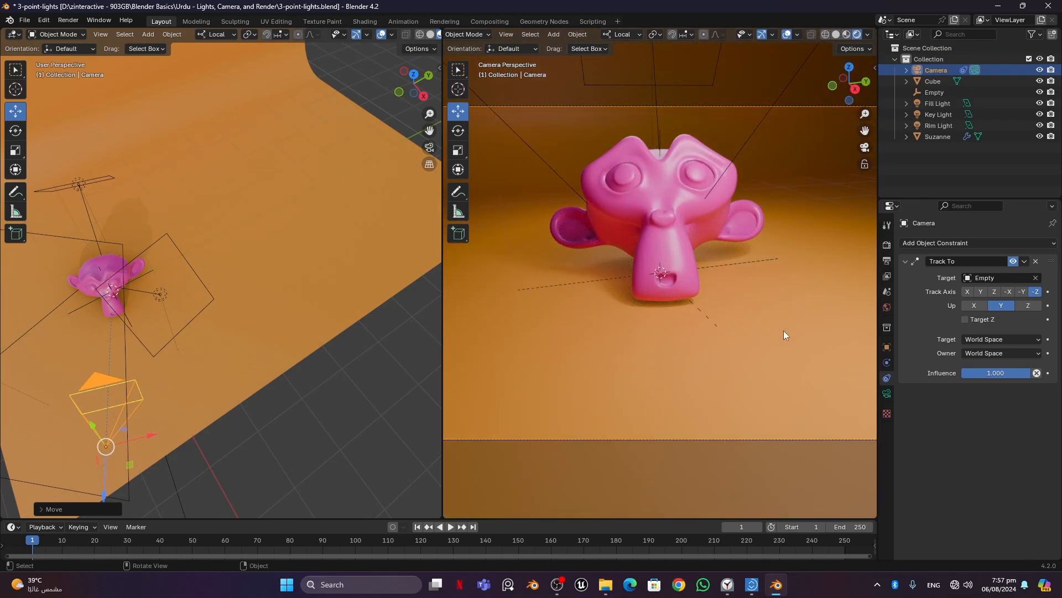
Lock the camera to the view and orbit it around the monkey head to a higher side angle
{"action": "left_click", "coordinate": [866, 165]}
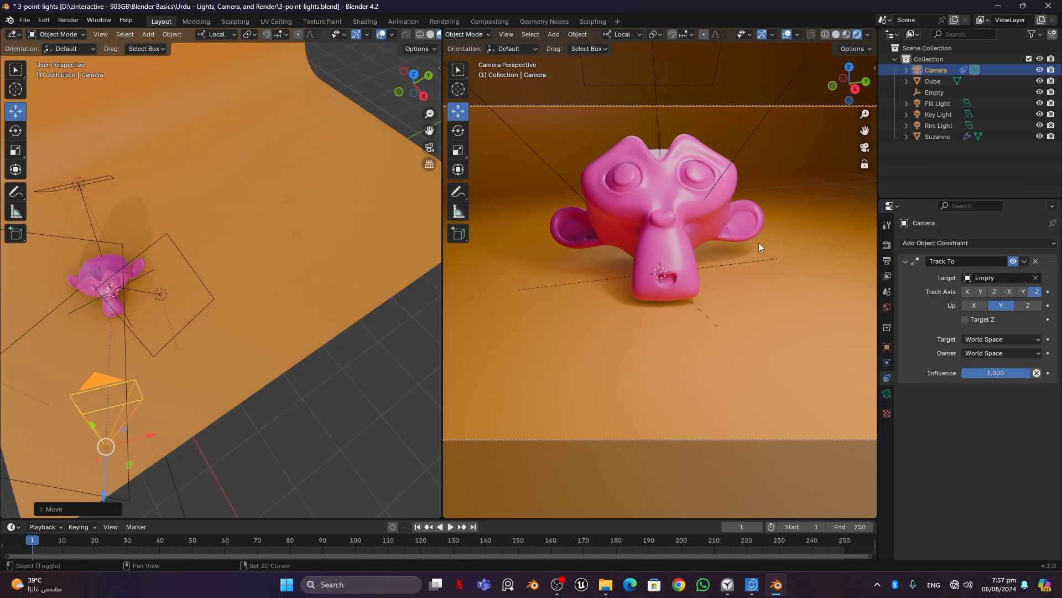
{"action": "middle_click_drag", "start_coordinate": [759, 245], "coordinate": [756, 277], "text": "shift"}
{"action": "middle_click_drag", "start_coordinate": [756, 275], "coordinate": [729, 286]}
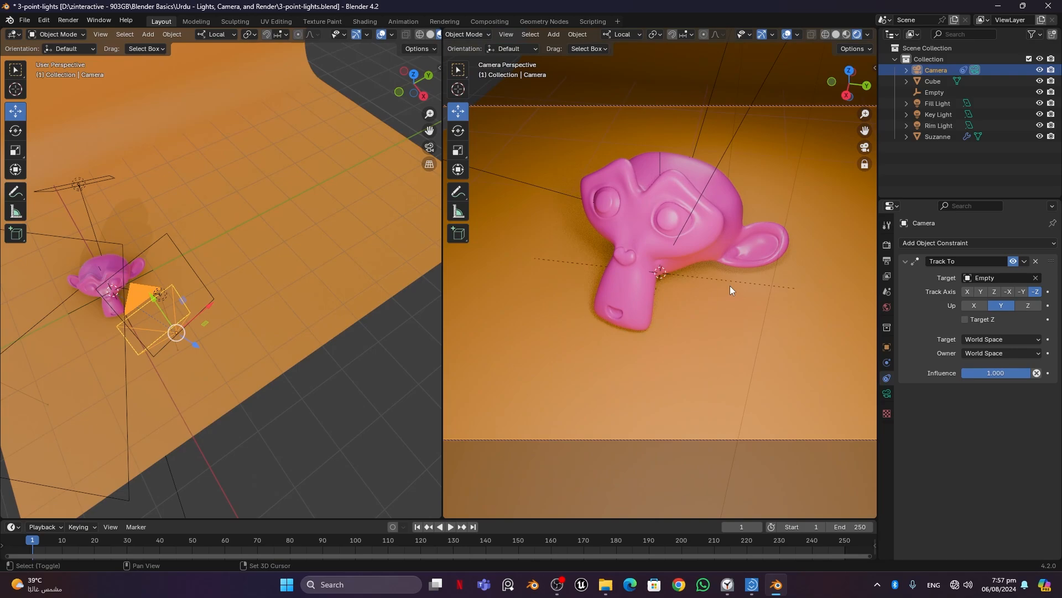
Disable the camera's Track To constraint in the viewport and shift the camera freely through the locked camera view
{"action": "left_click", "coordinate": [1014, 263]}
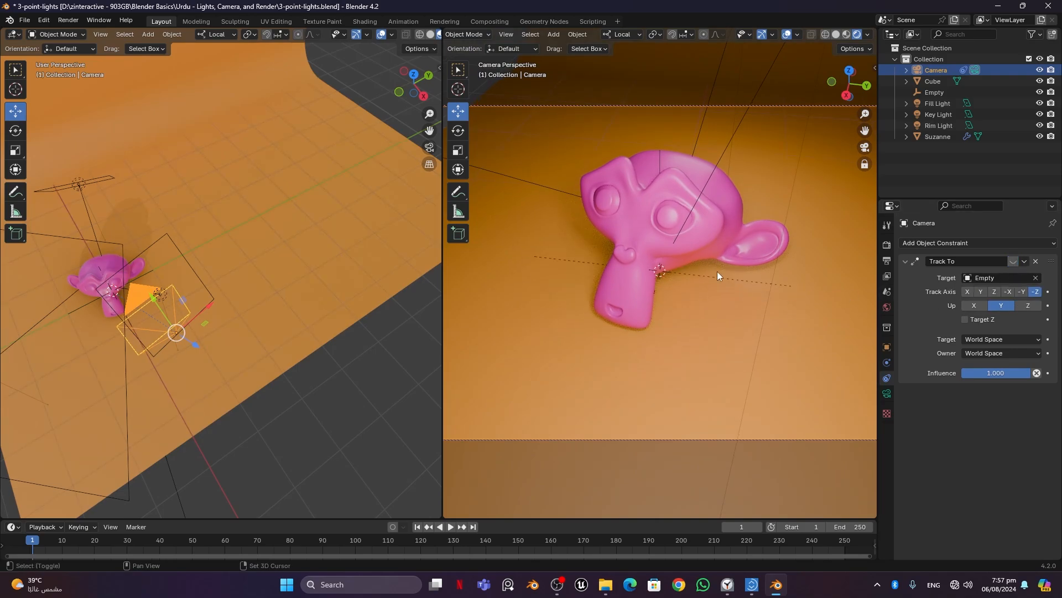
{"action": "middle_click_drag", "start_coordinate": [717, 271], "coordinate": [686, 349]}
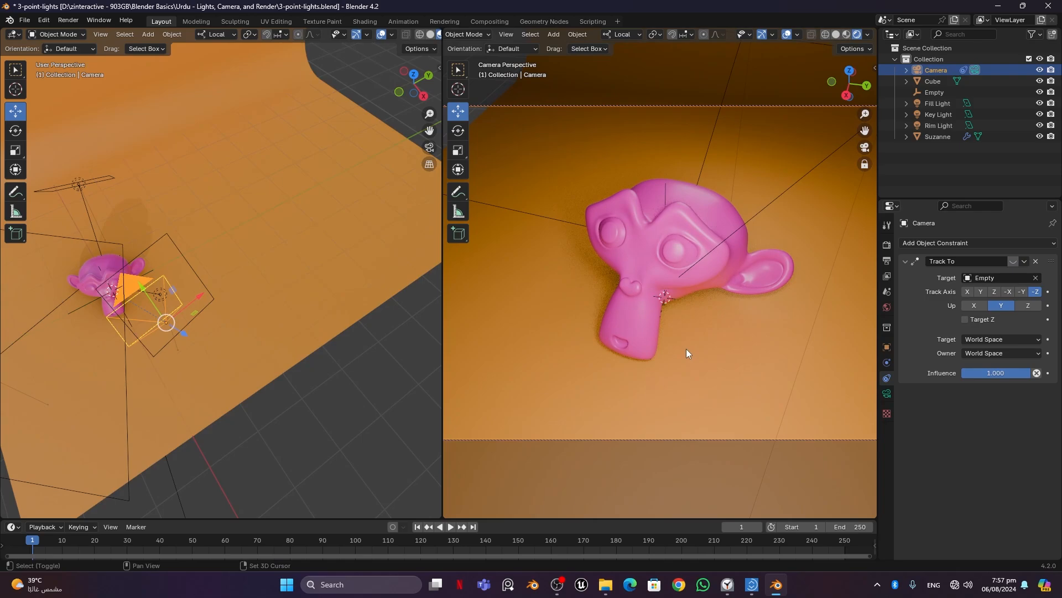